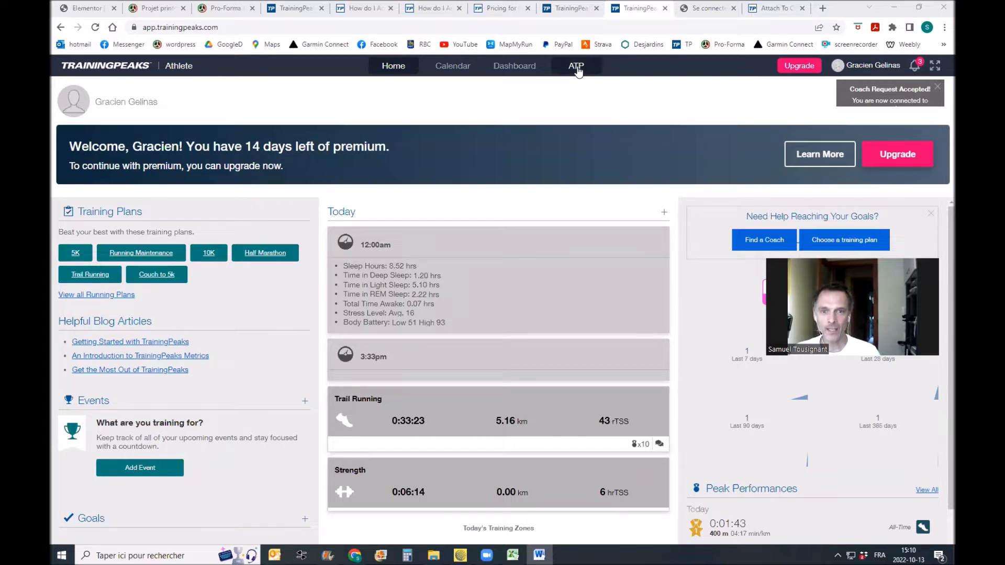
Start creating a new annual training plan for the athlete.
left_click(577, 67)
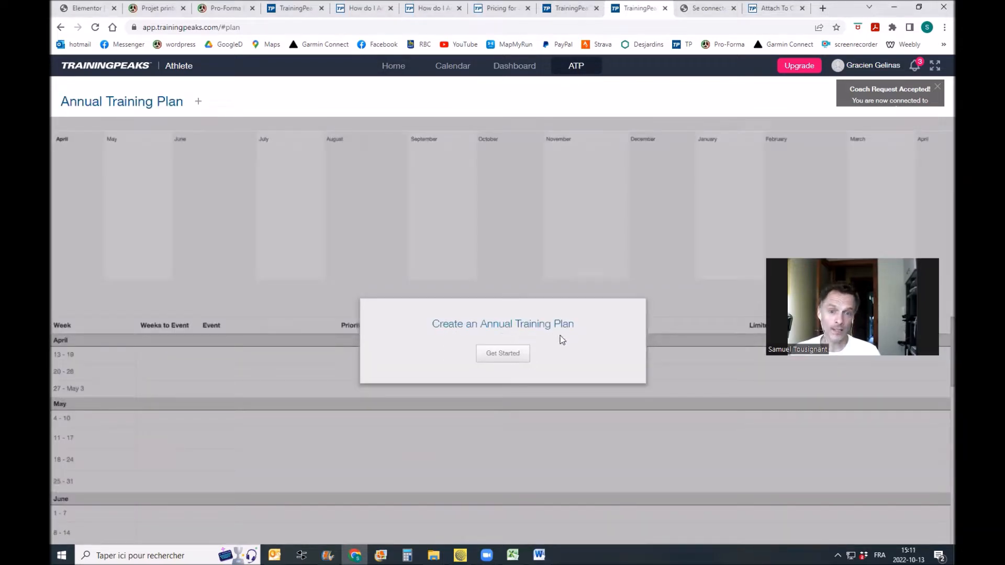
left_click(503, 355)
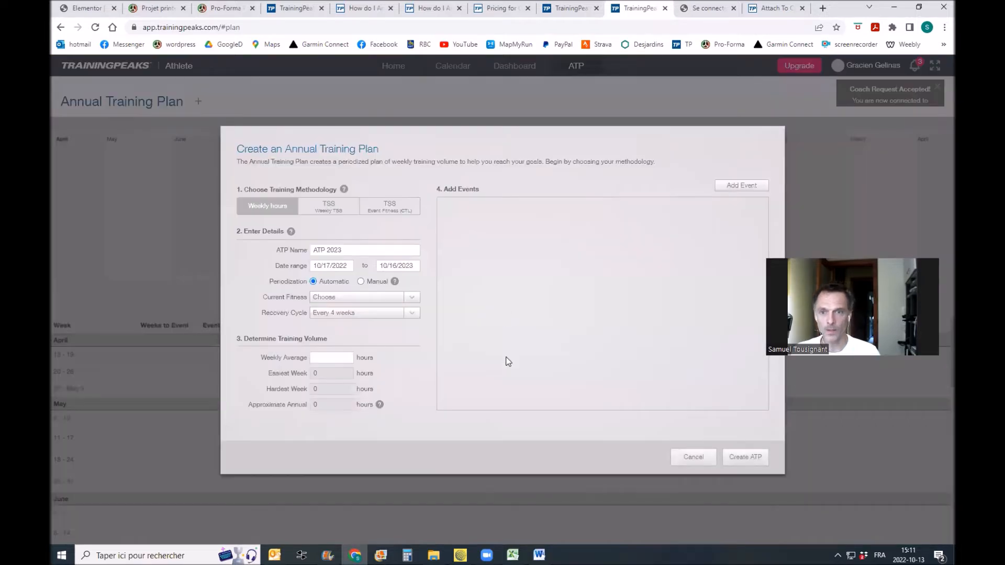
triple_click(495, 137)
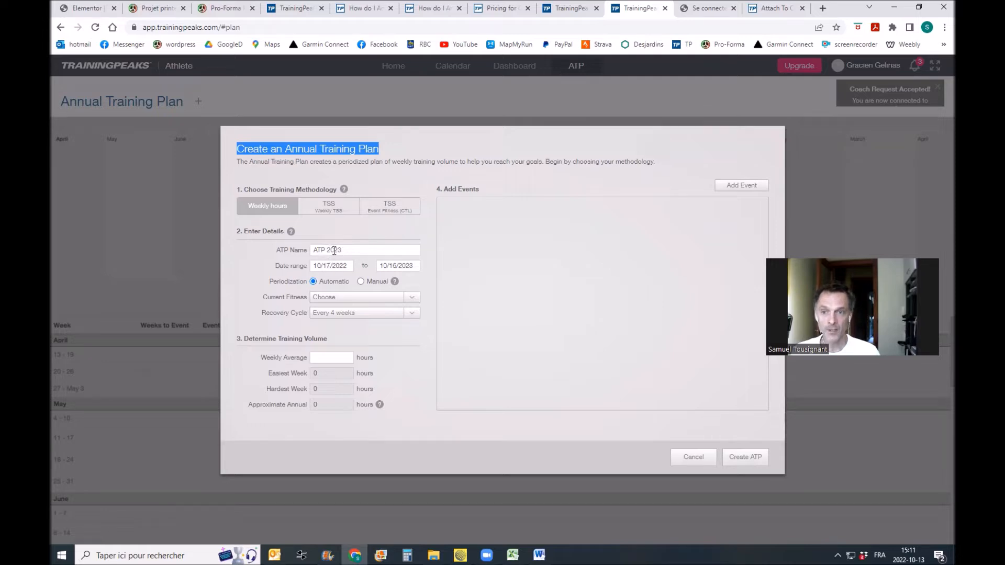
left_click(384, 152)
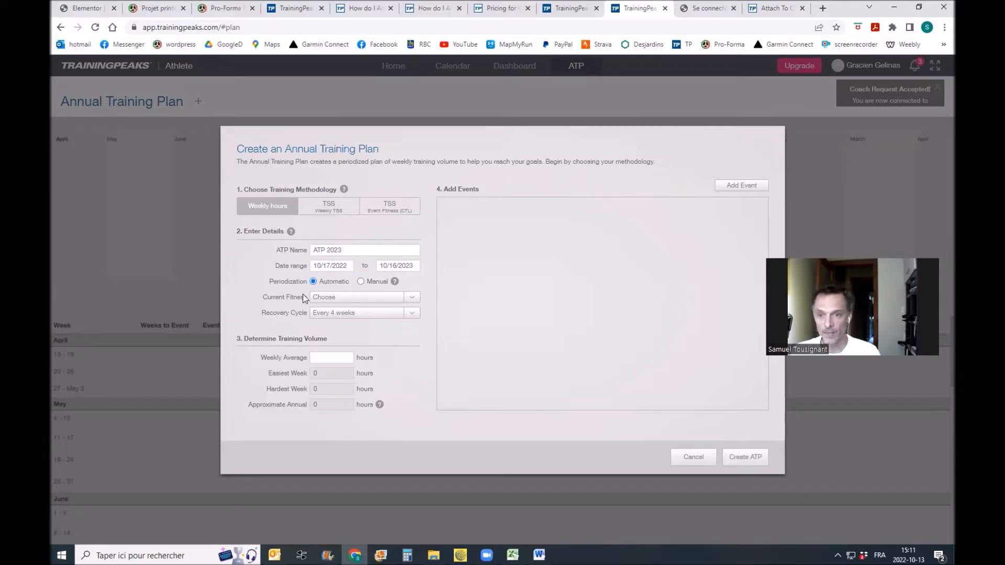
Try the Weak and Strong options for the plan's current fitness.
left_click(407, 297)
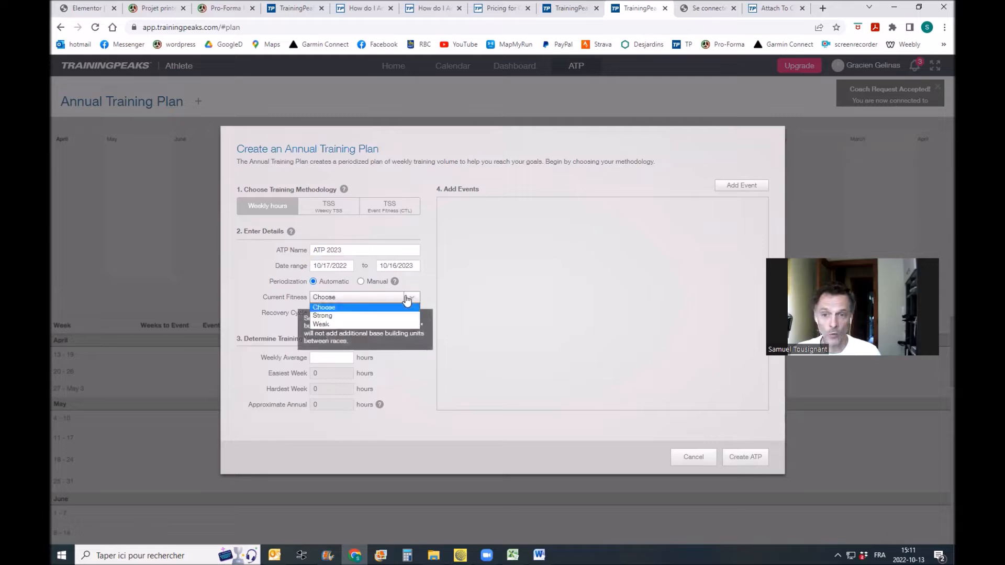
left_click(328, 324)
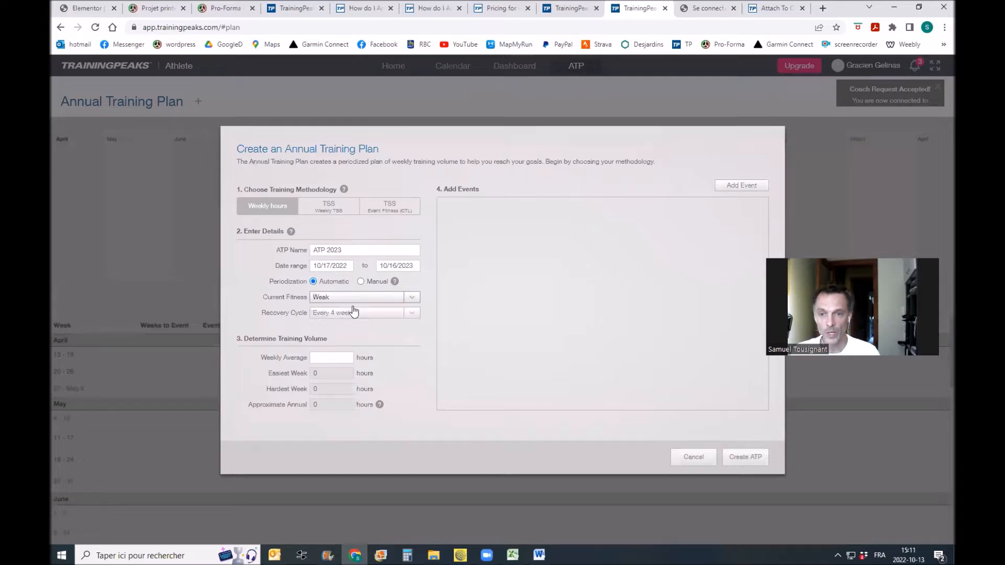
left_click(409, 299)
left_click(325, 316)
mouse_move(367, 300)
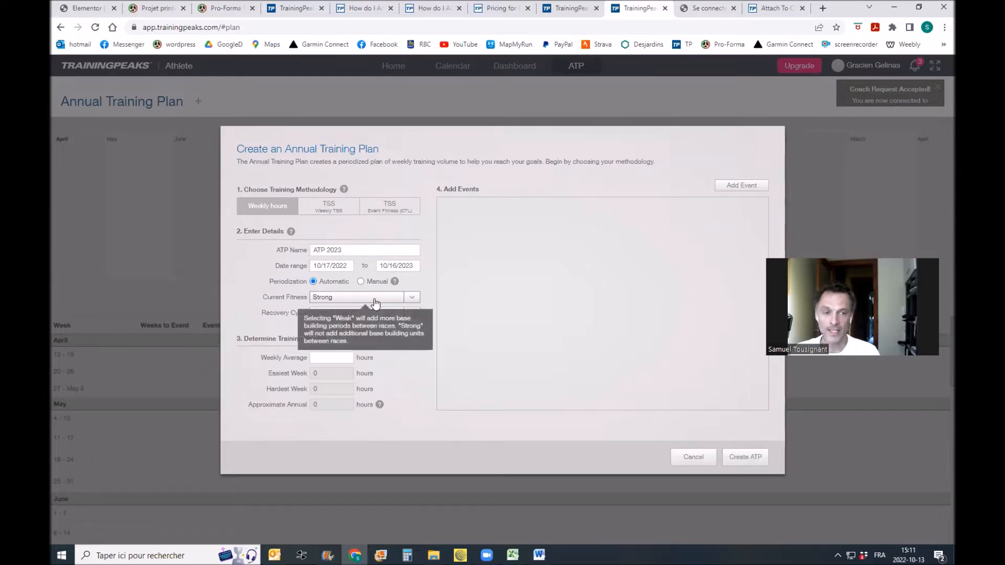
left_click(375, 302)
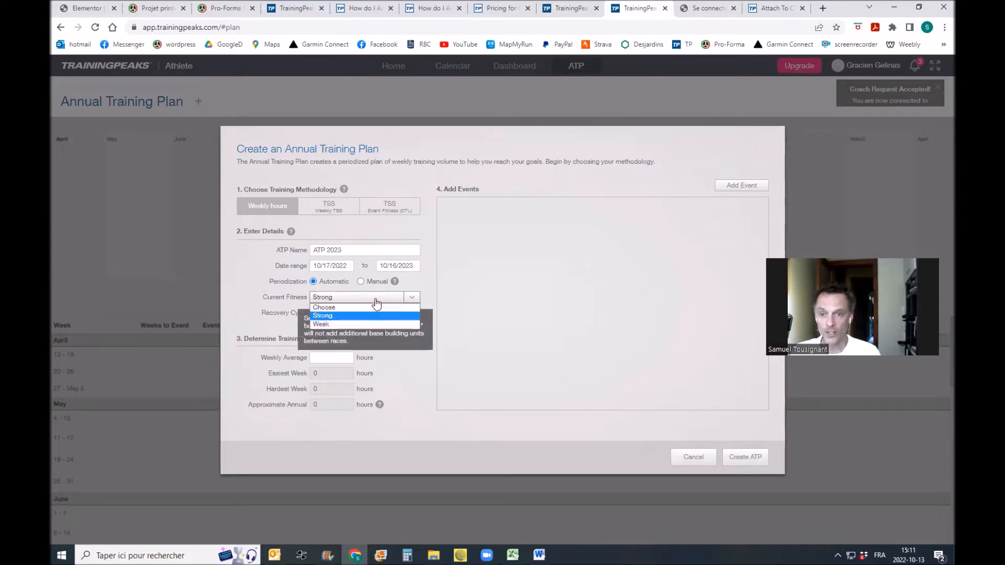
left_click(334, 321)
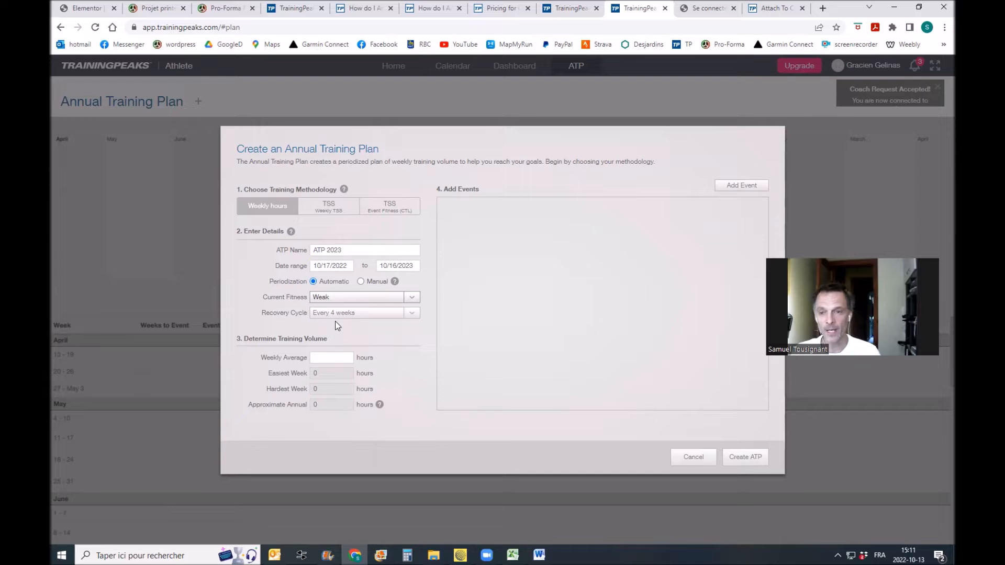
Set the plan's current fitness to Strong and its recovery cycle to every 4 weeks.
left_click(321, 296)
left_click(326, 316)
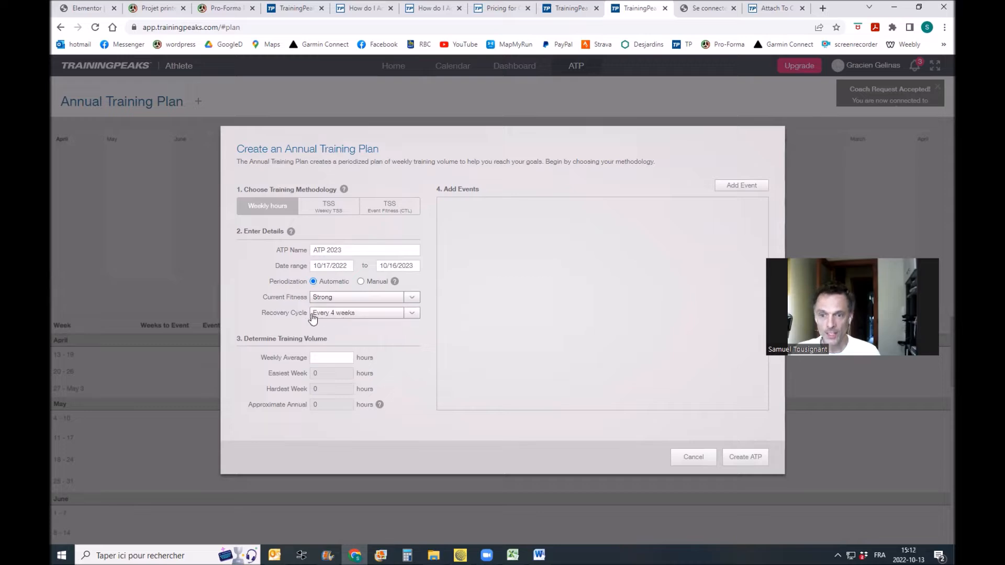
left_click(348, 314)
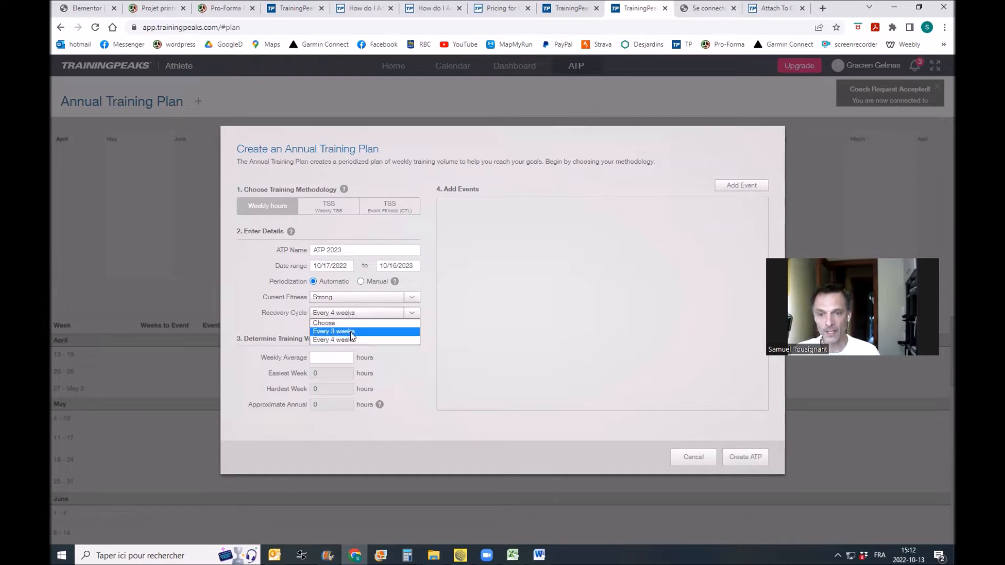
left_click(347, 337)
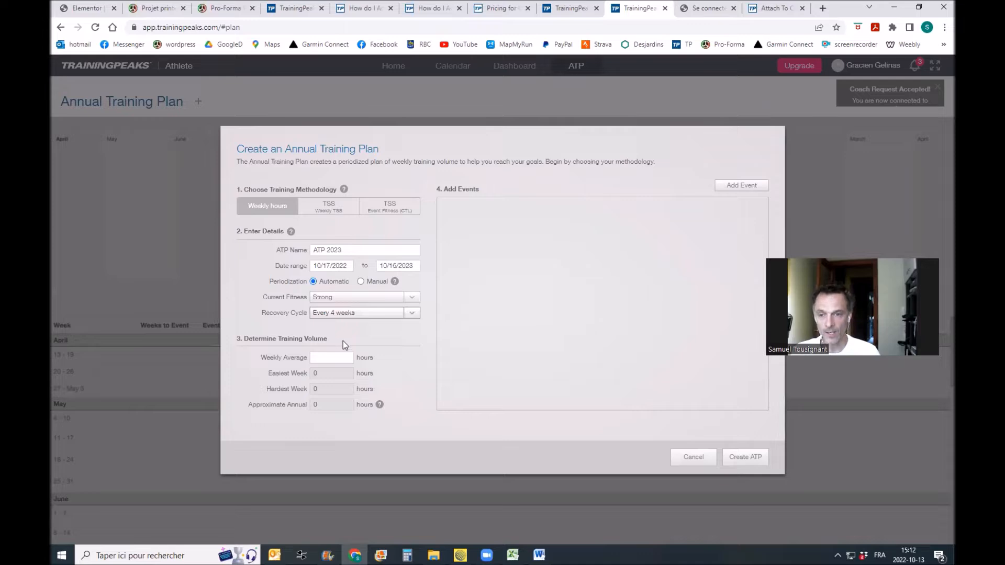
Enter 7 hours as the plan's weekly average training volume and replace it with 8 hours.
left_click(331, 356)
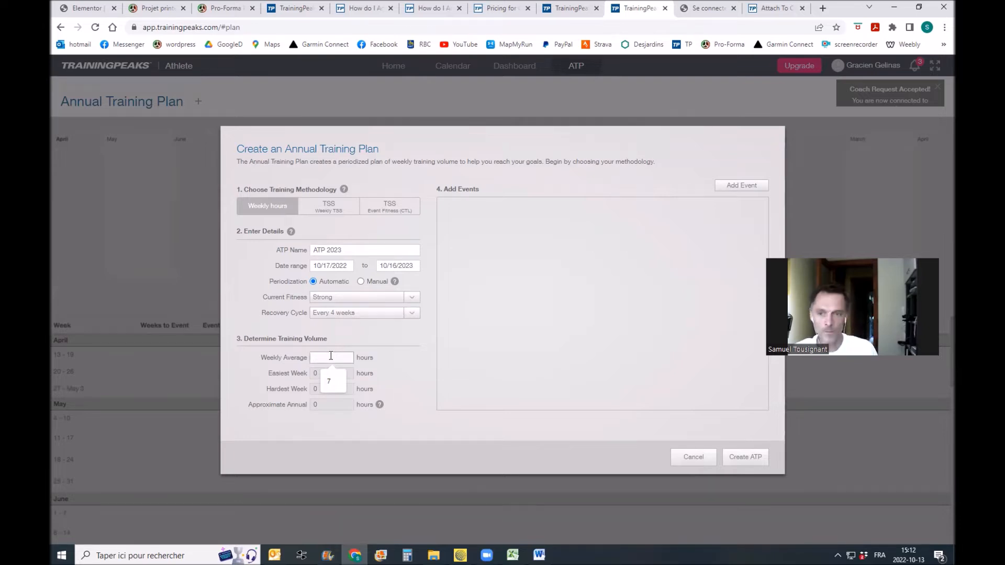
type("7")
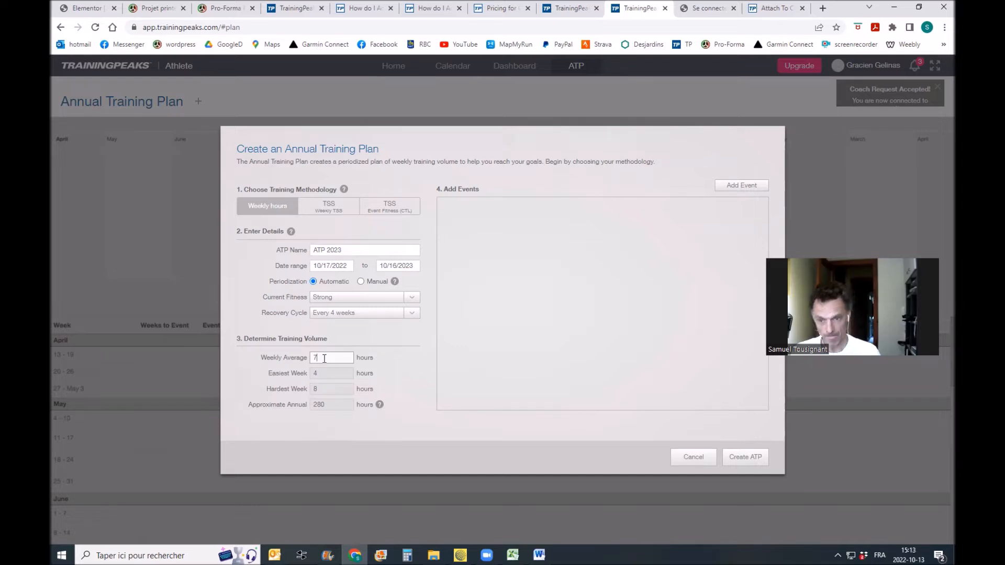
left_click_drag(323, 358, 279, 360)
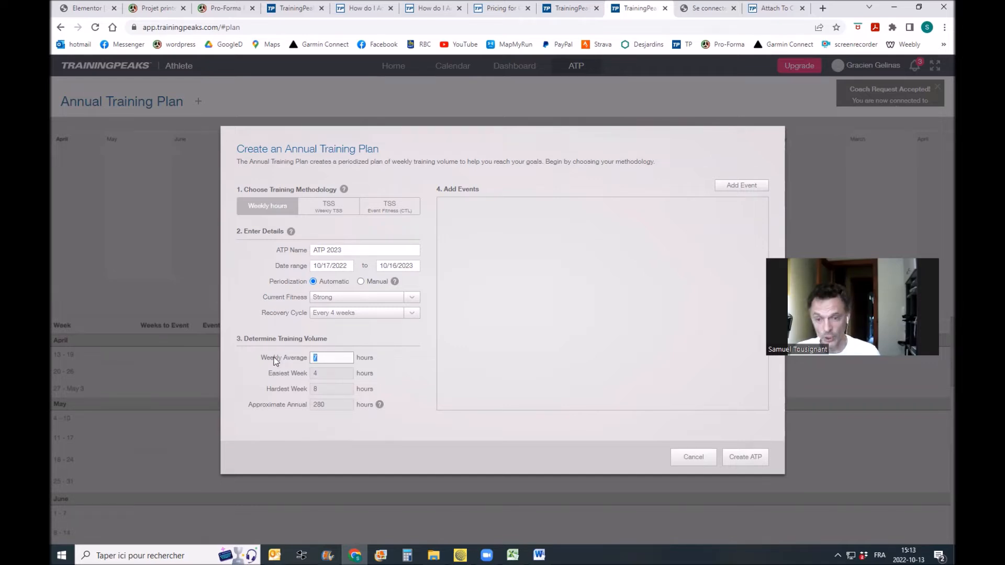
type("8")
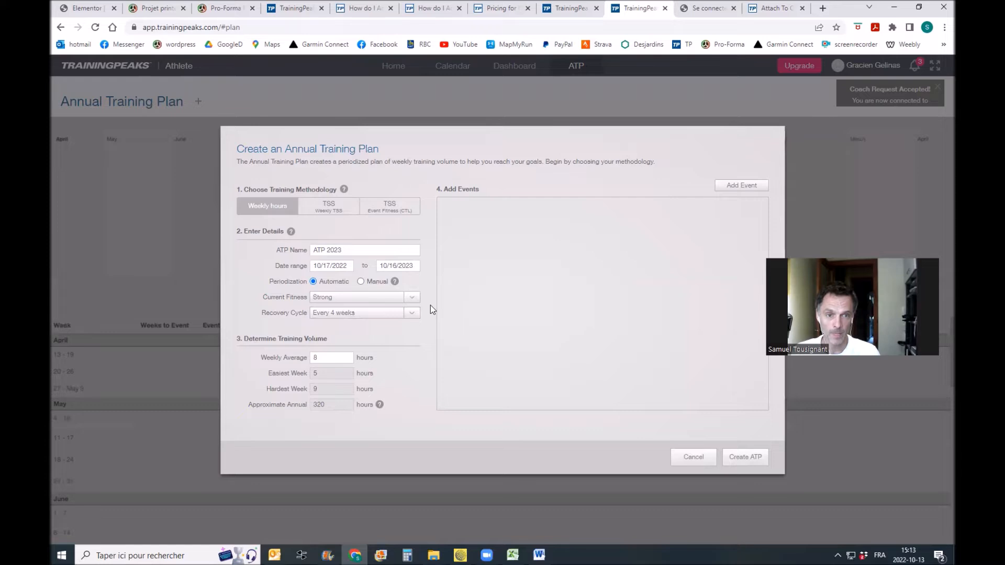
Add an event to the training plan and name it Sugarloaf.
left_click(740, 186)
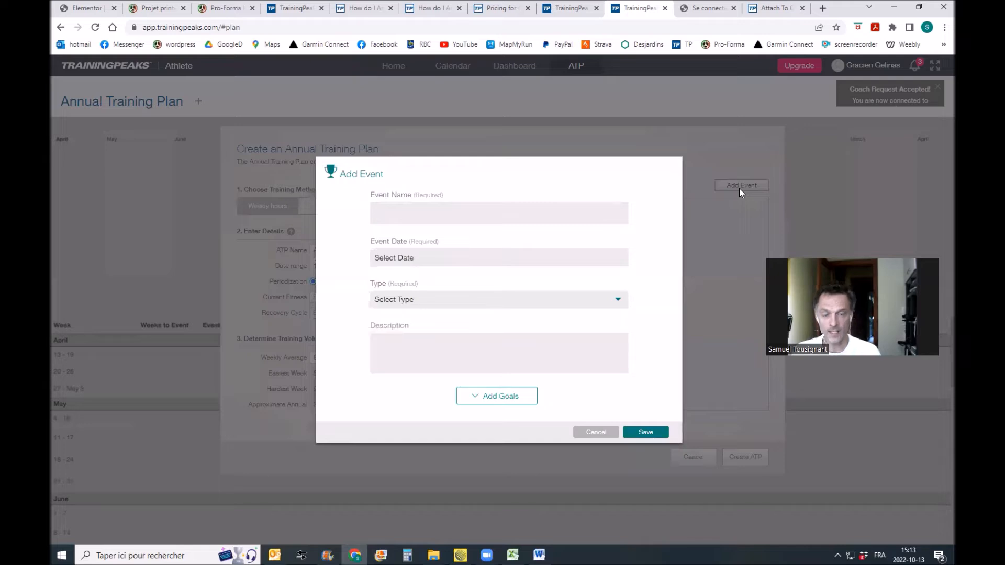
left_click(491, 213)
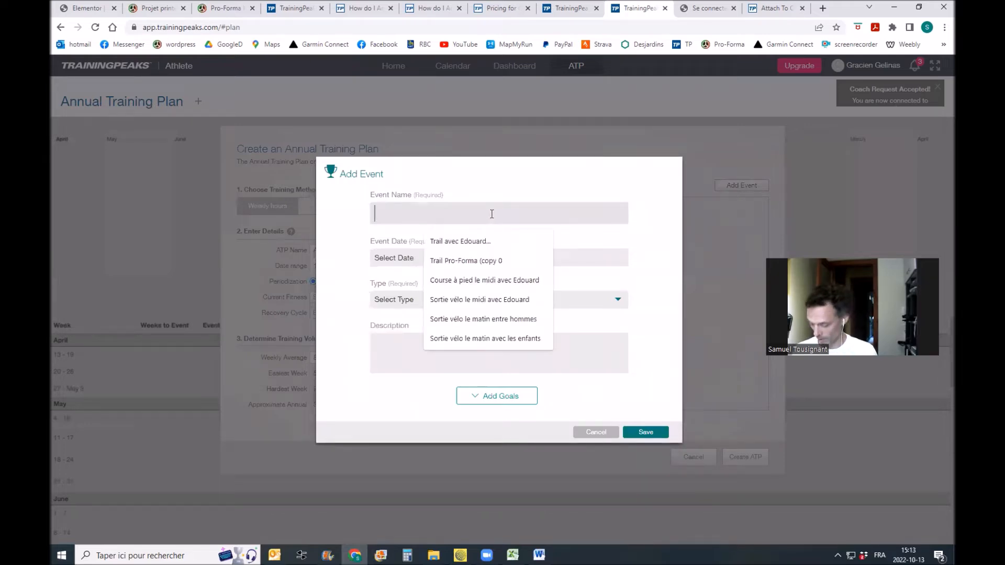
type("Sugarloaf")
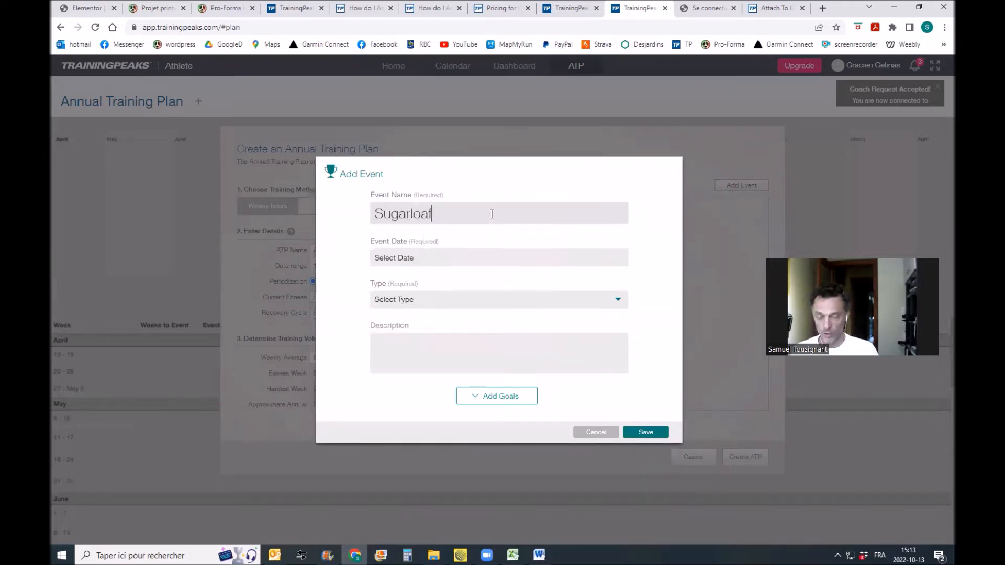
Set the Sugarloaf event's date to 5/14/2023.
left_click(448, 256)
left_click(438, 269)
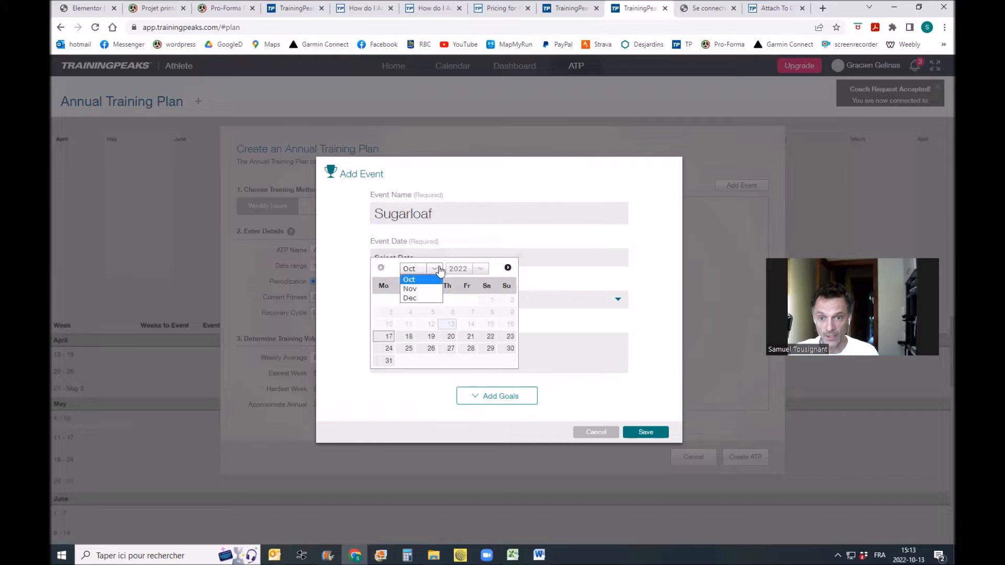
left_click(460, 268)
left_click(460, 287)
left_click(428, 270)
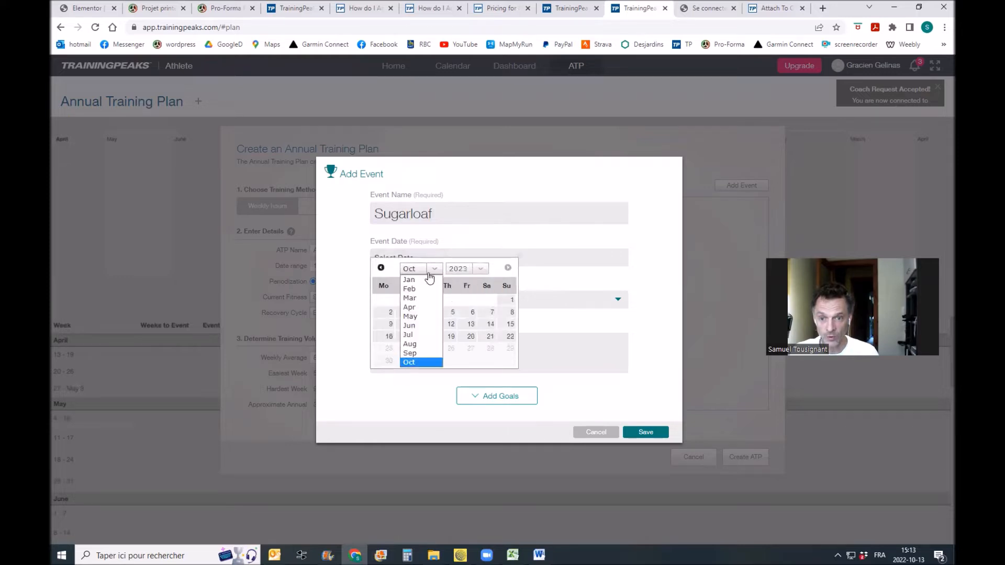
left_click(410, 316)
left_click(507, 314)
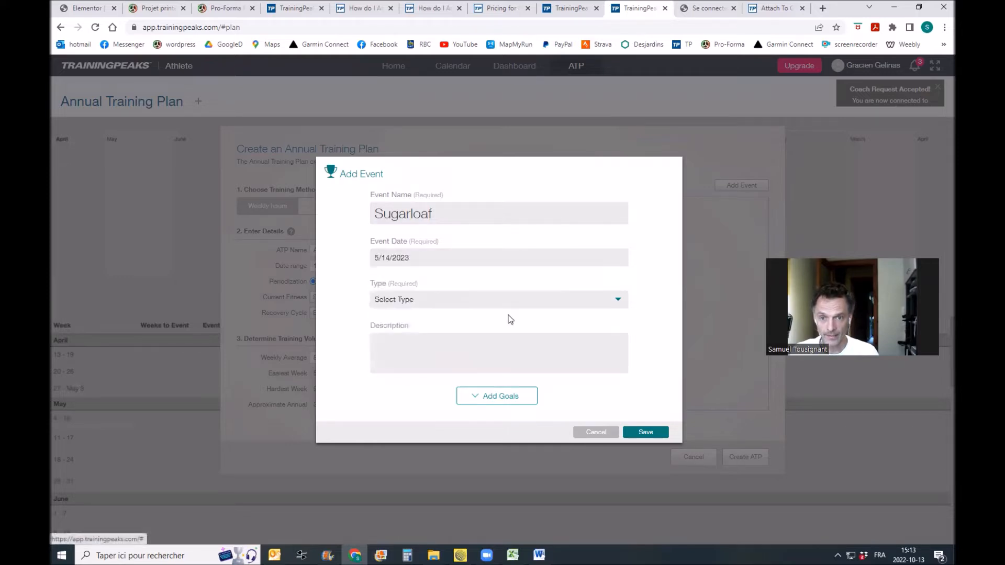
Set the event's type to Road Running and its distance to Marathon.
left_click(458, 303)
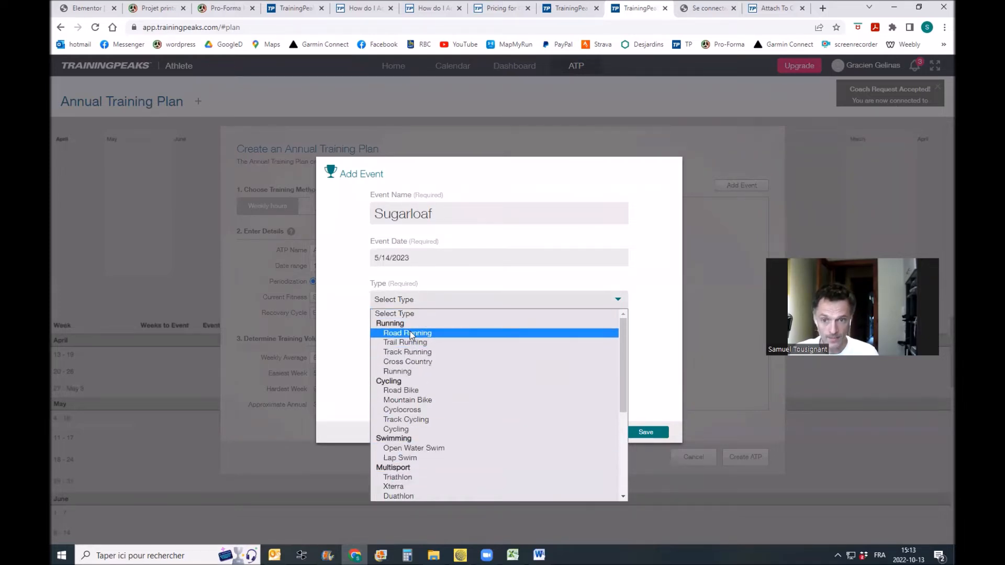
left_click(410, 333)
scroll(434, 314, "down", 1)
left_click(448, 295)
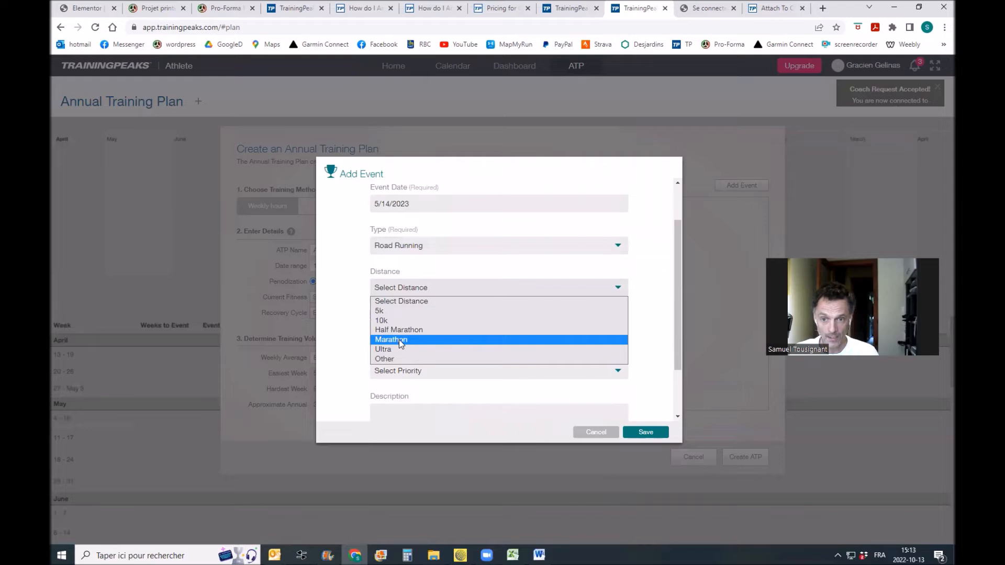
left_click(397, 359)
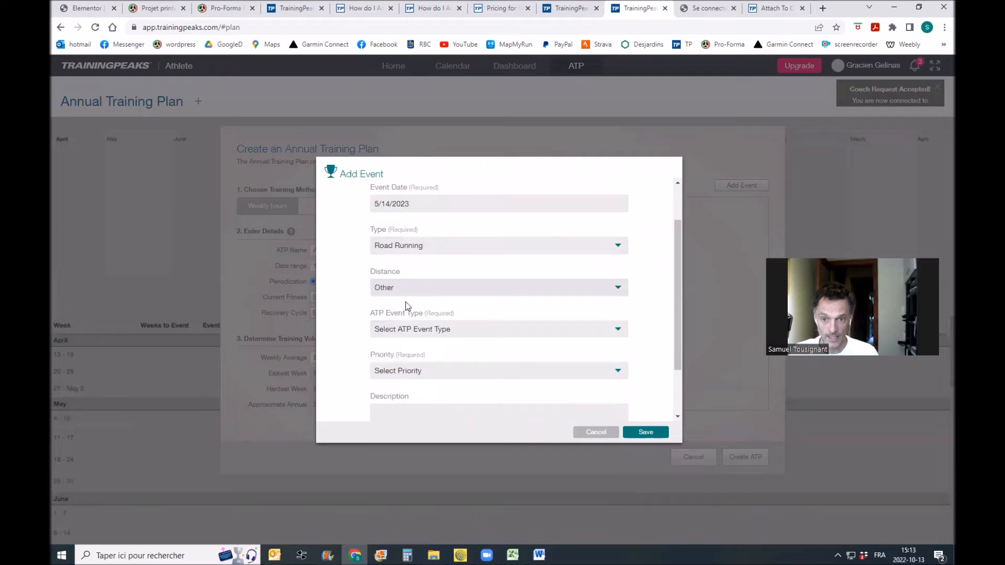
left_click(414, 294)
left_click(395, 336)
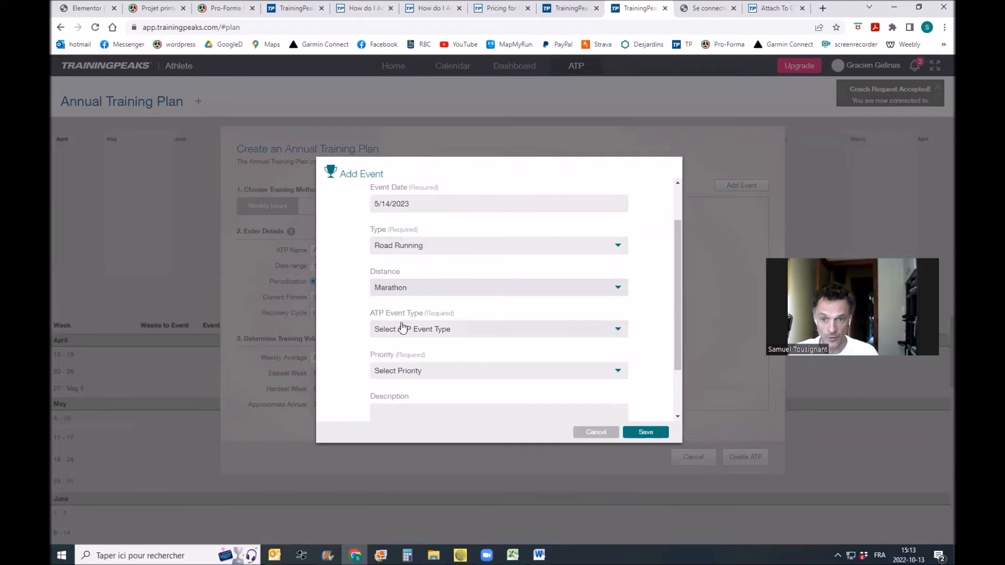
Set the ATP event type to Run (2+ hrs) and the event's priority to A.
left_click(442, 334)
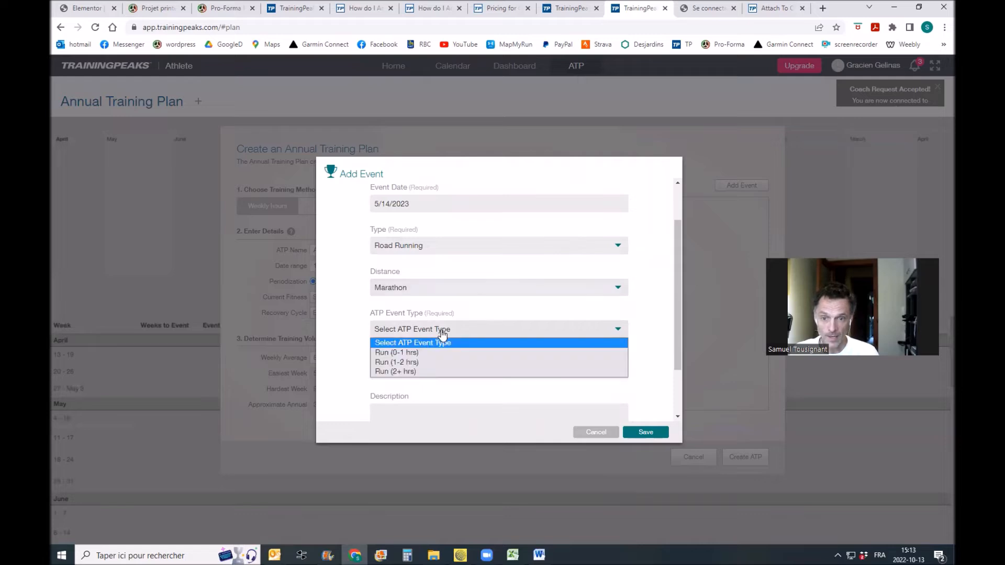
scroll(442, 333, "down", 1)
left_click(438, 281)
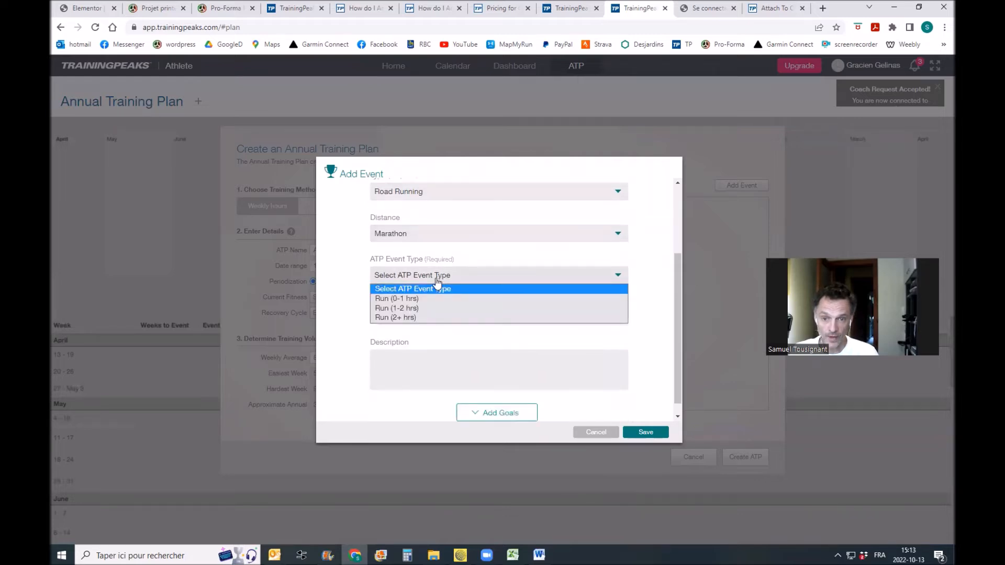
left_click(402, 317)
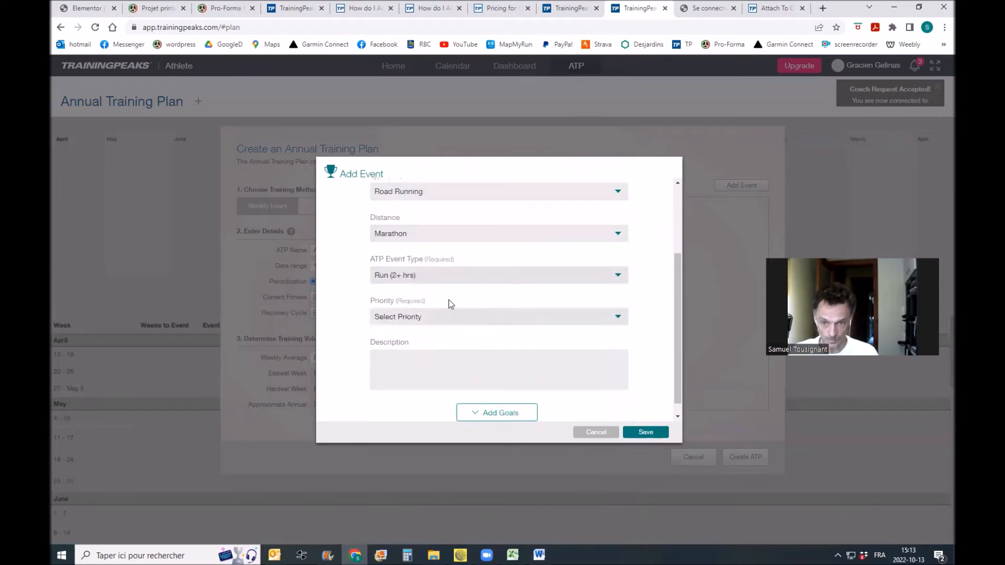
left_click(434, 317)
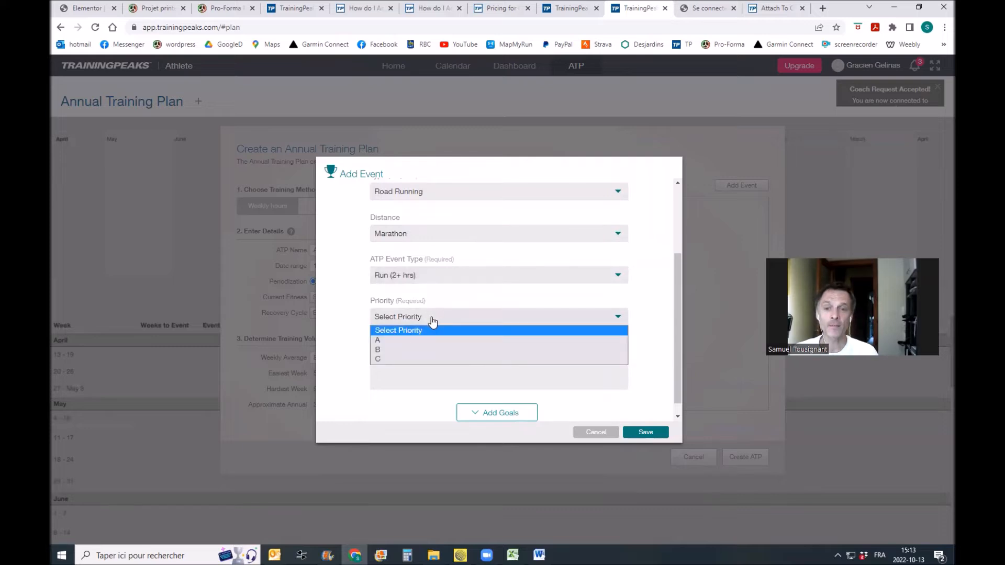
left_click(389, 341)
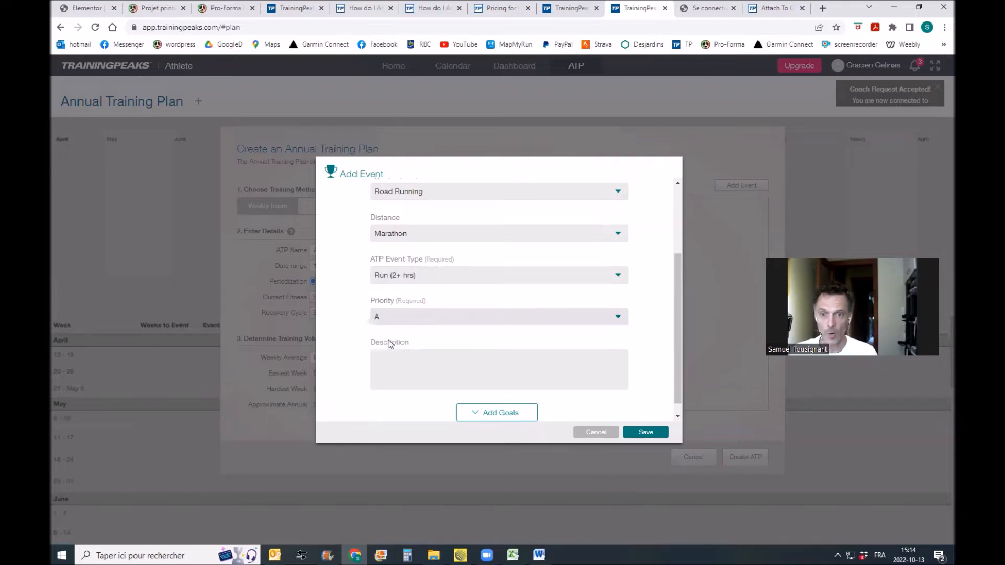
Extend the event name to read "Sugarloaf - 42k".
scroll(398, 347, "down", 1)
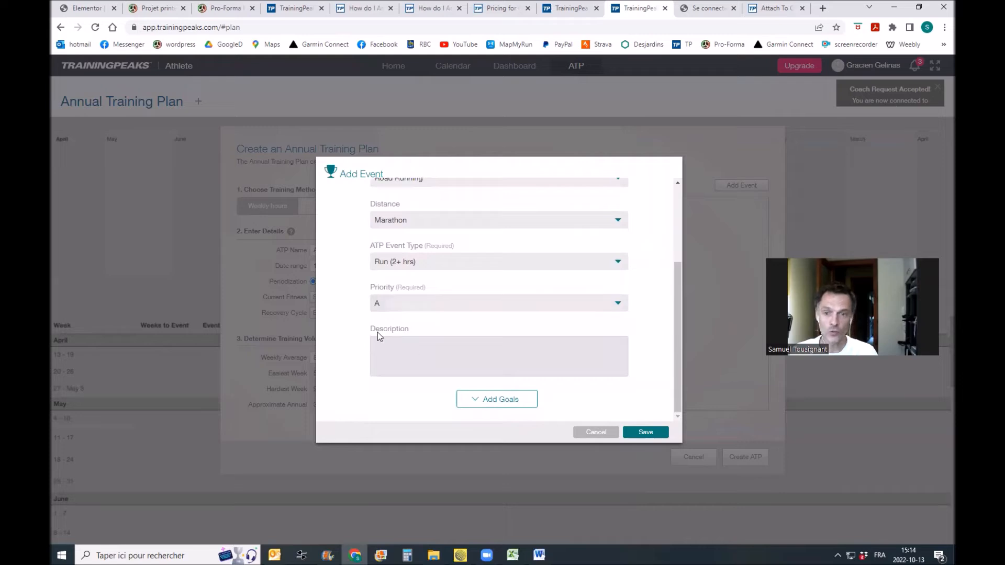
scroll(443, 362, "up", 1)
left_click(448, 213)
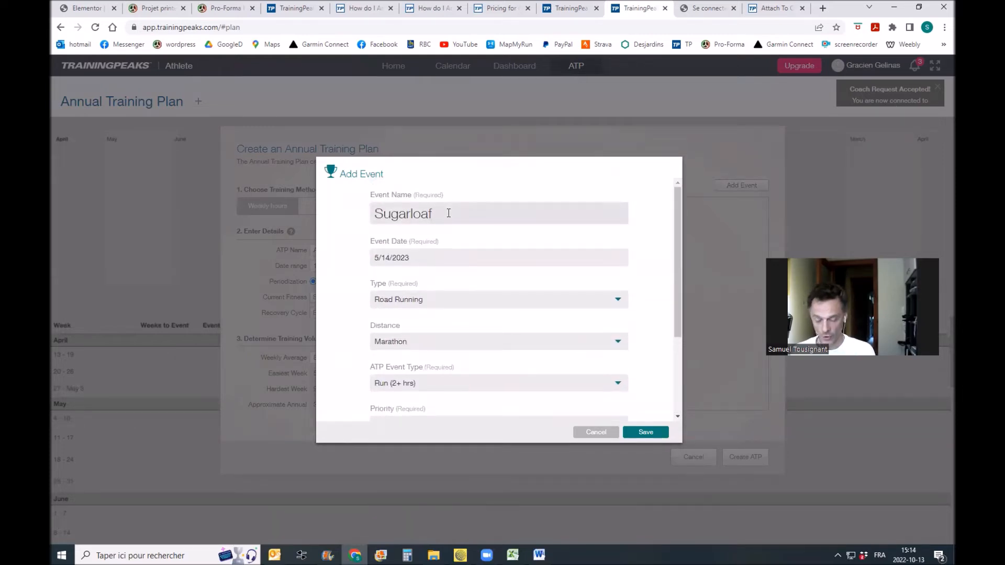
type("- 4")
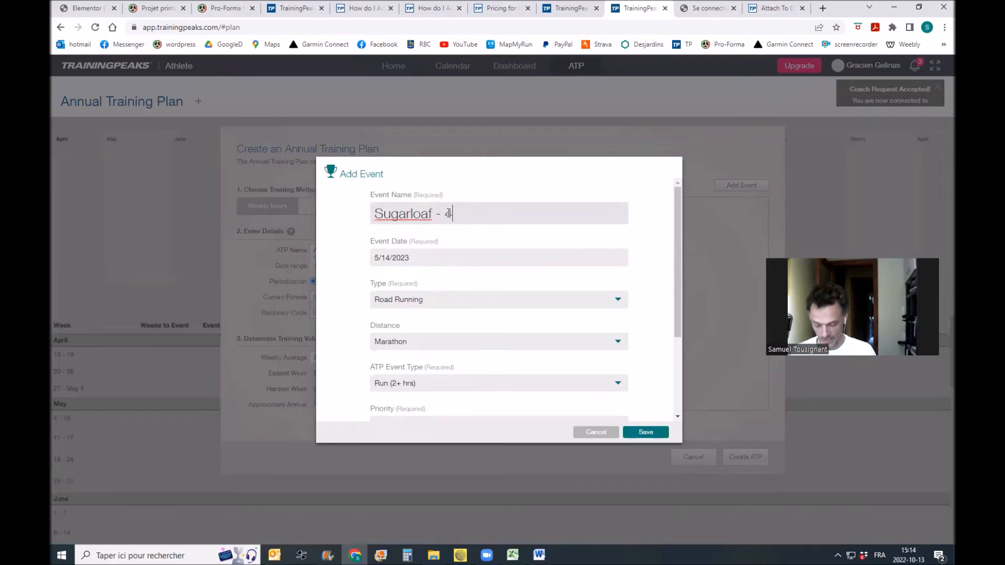
type("2k")
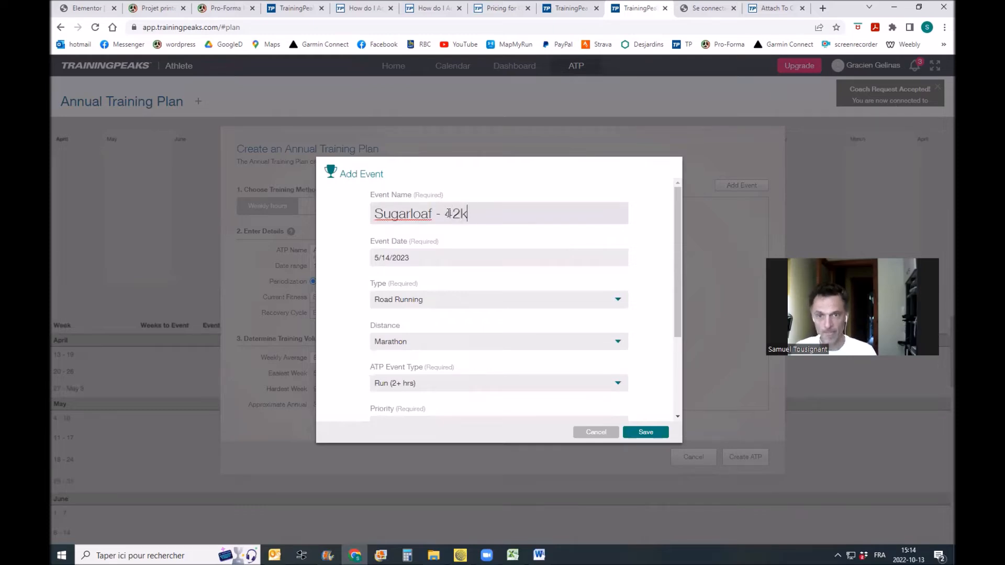
Show the goal options for the Sugarloaf - 42k event, then save it without any goals and close its summary.
scroll(510, 277, "down", 3)
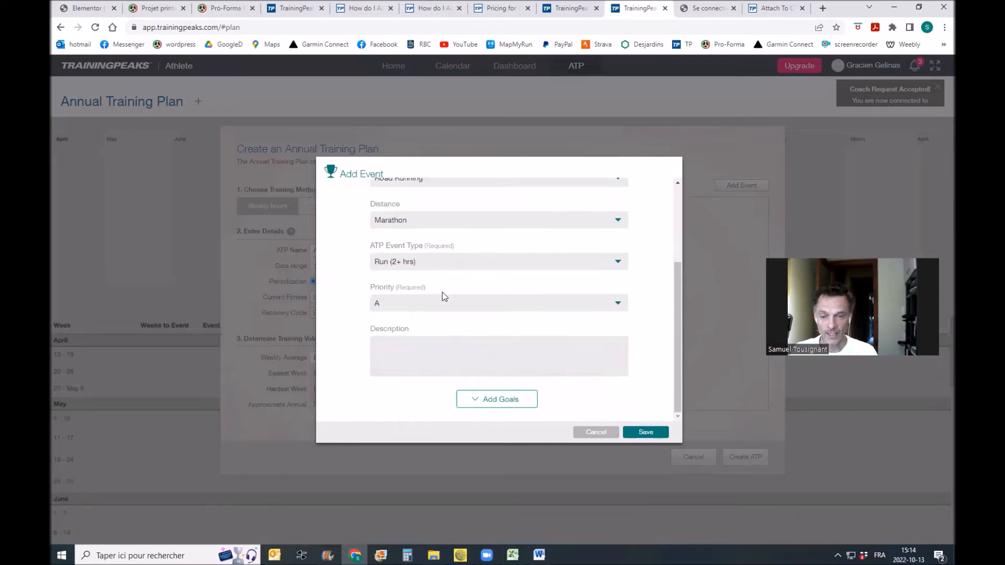
left_click(500, 400)
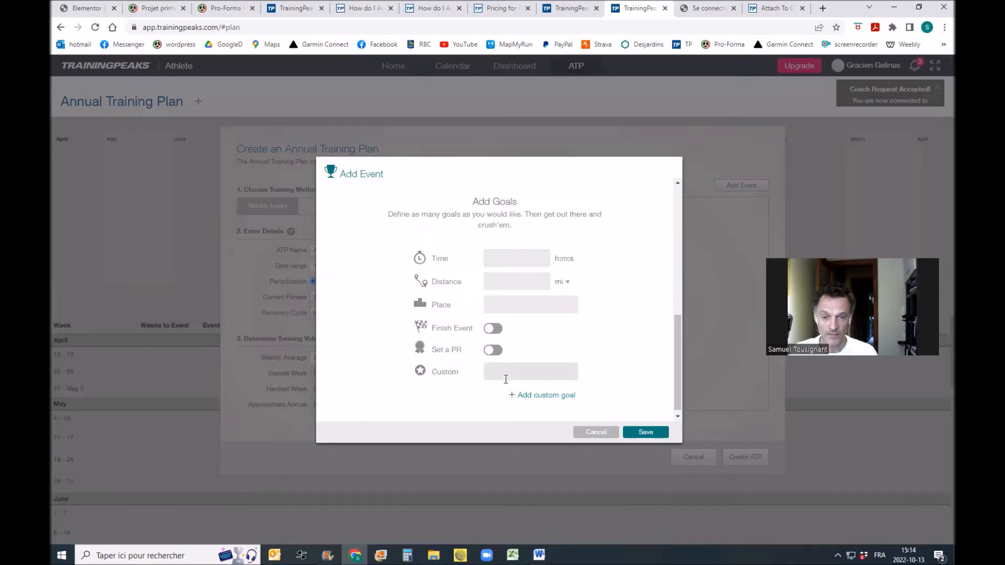
scroll(511, 329, "up", 1)
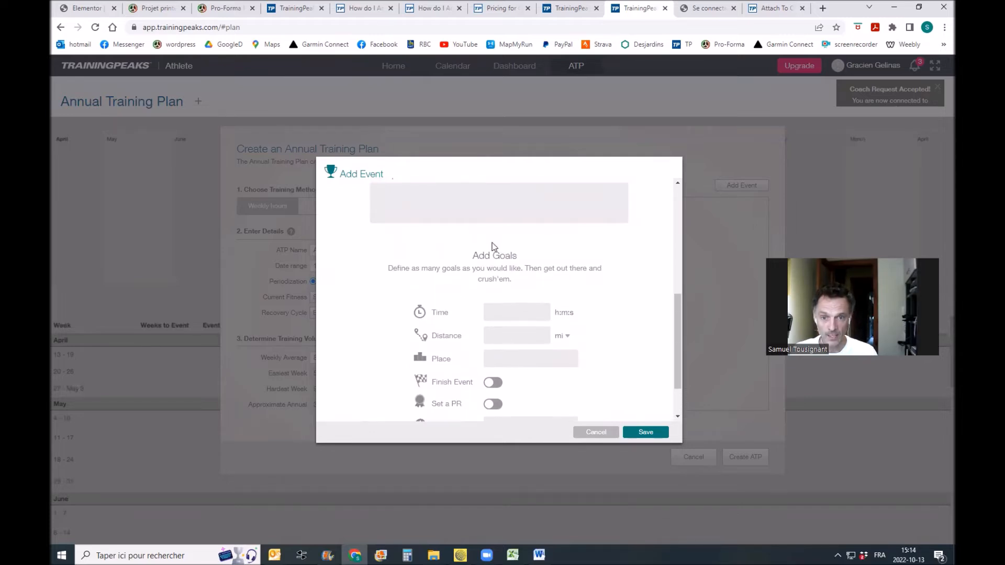
scroll(494, 324, "down", 1)
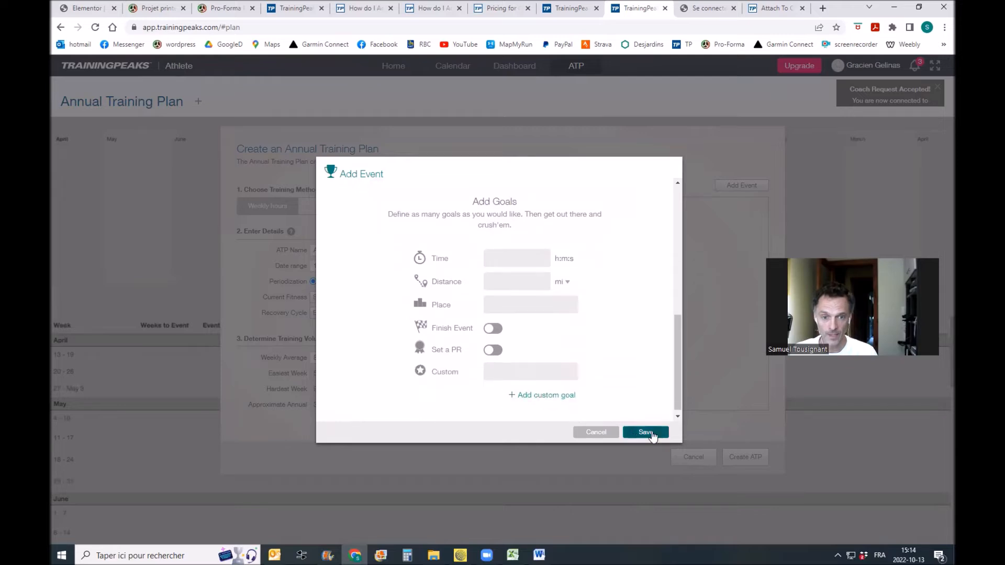
left_click(649, 433)
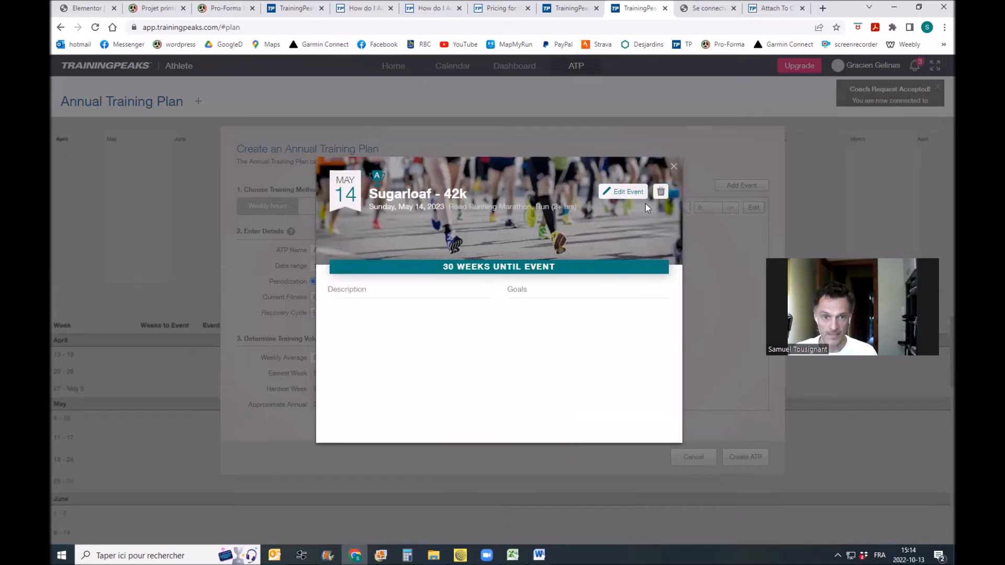
left_click(673, 169)
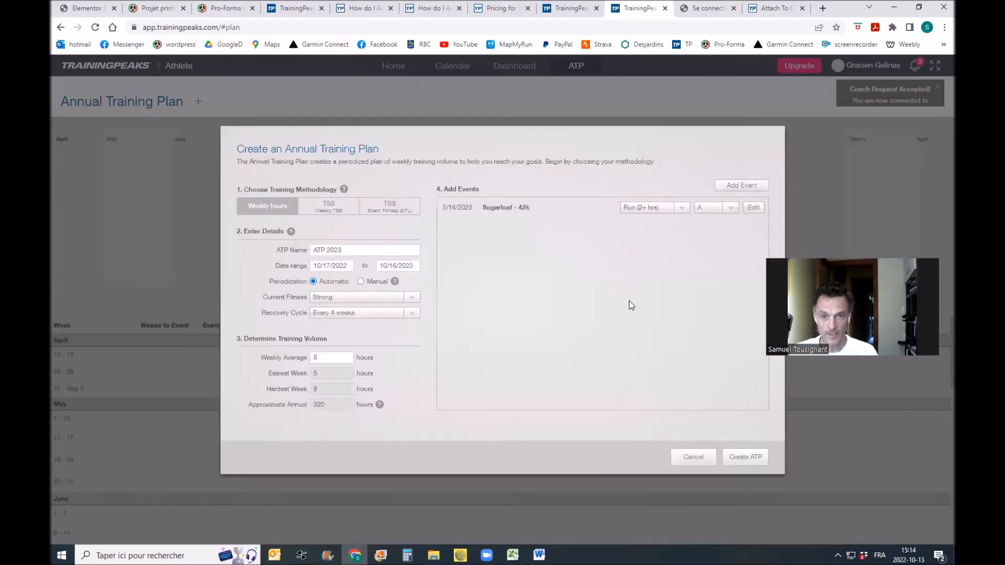
Add a second event to the training plan and name it "Banque Scotia - 21k".
left_click(741, 186)
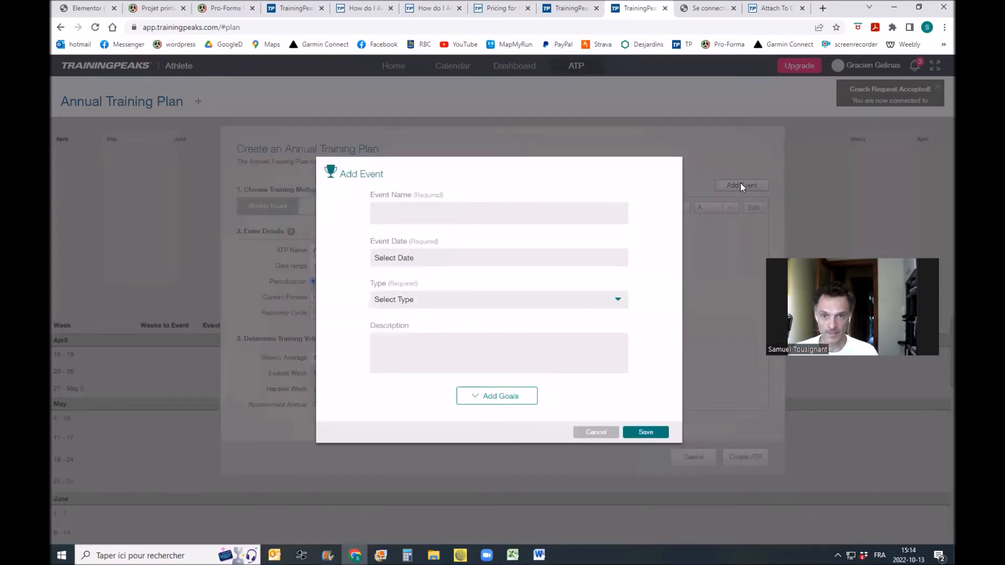
left_click(424, 207)
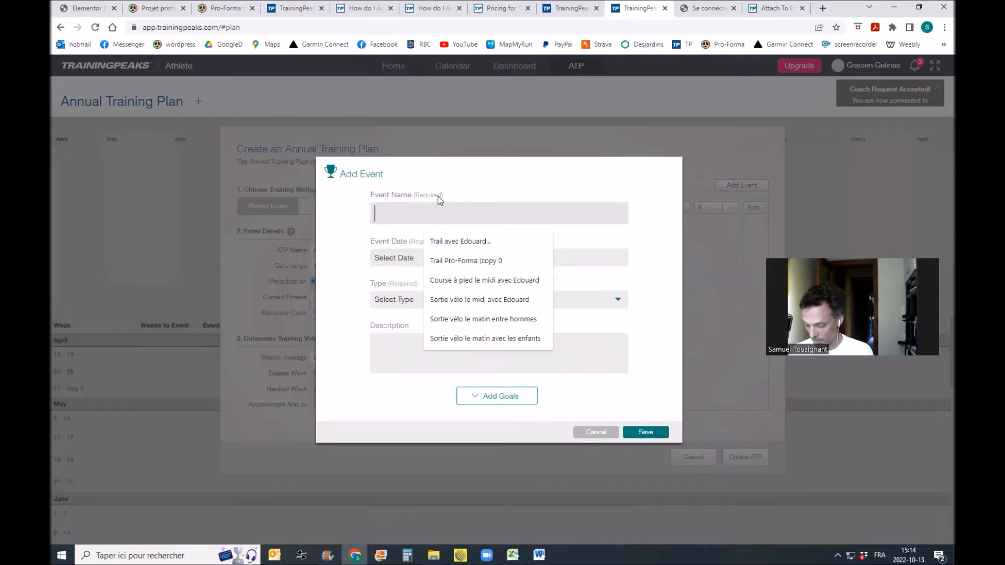
type("Banque Scotia")
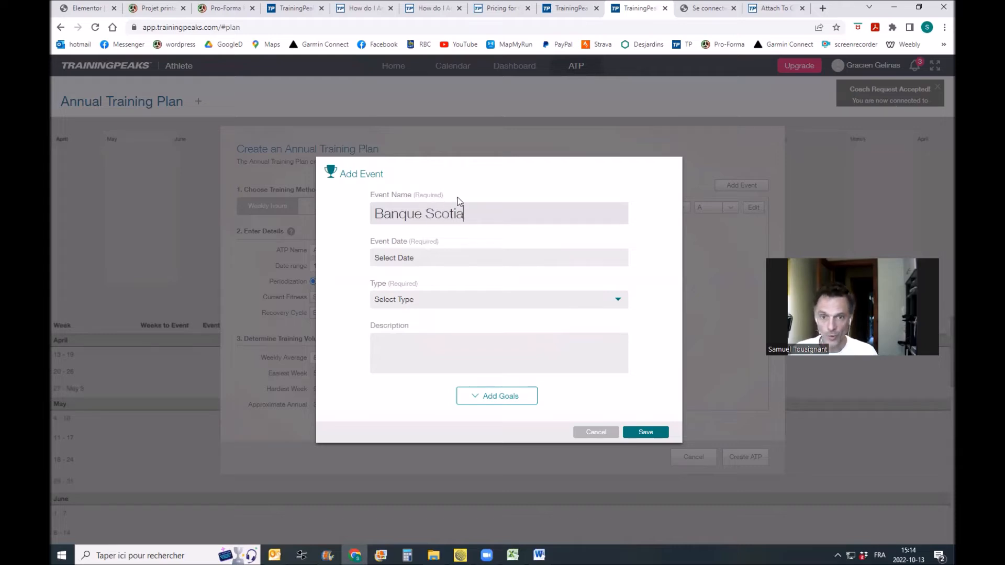
type(" - 21k")
Set the Banque Scotia event's date to 4/23/2023.
left_click(436, 254)
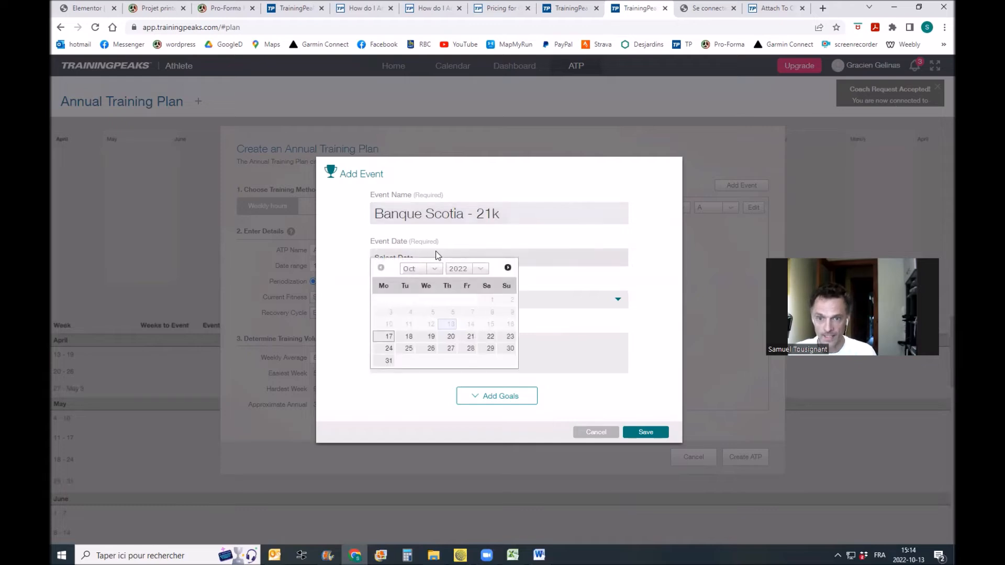
left_click(474, 269)
left_click(469, 285)
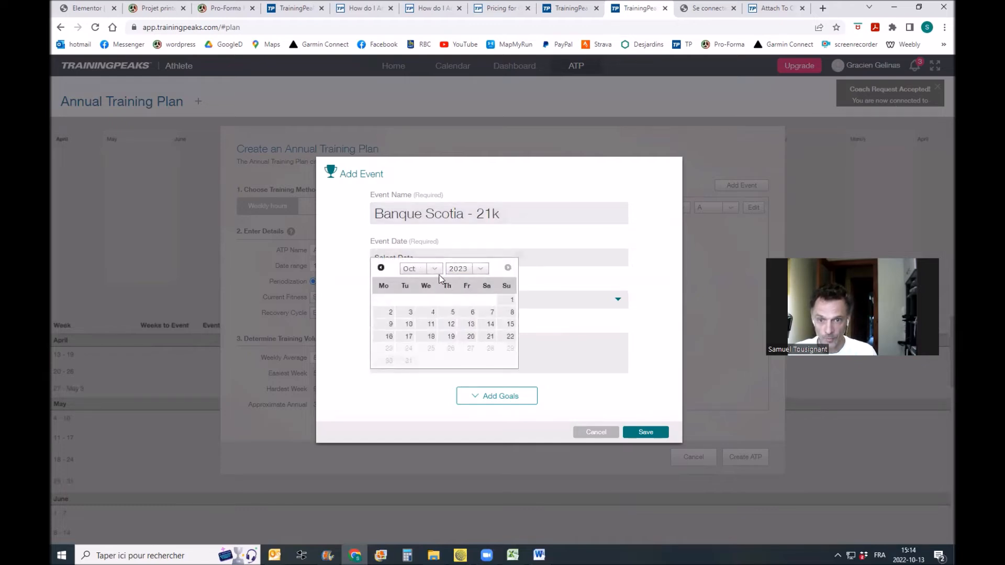
left_click(432, 269)
left_click(421, 314)
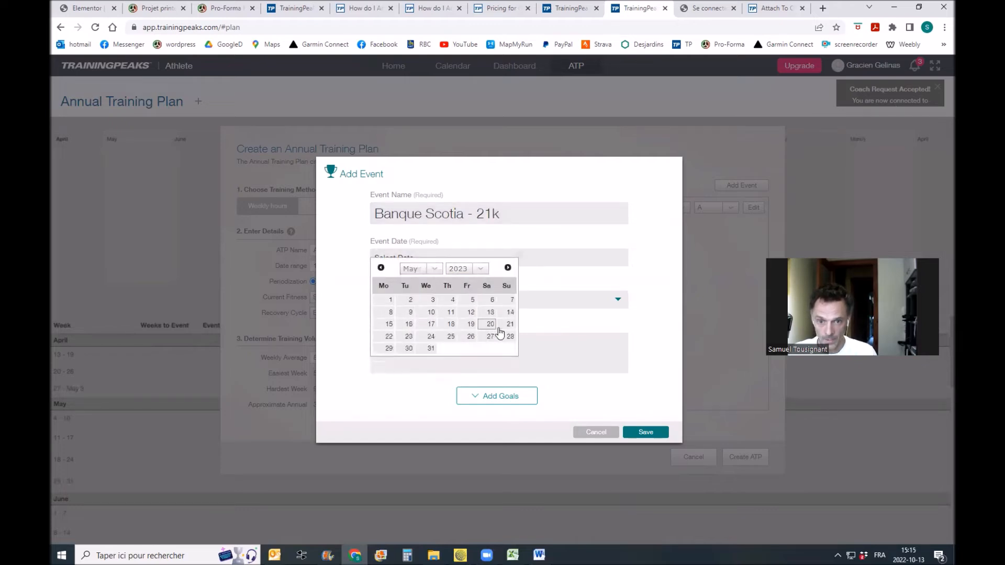
left_click(438, 271)
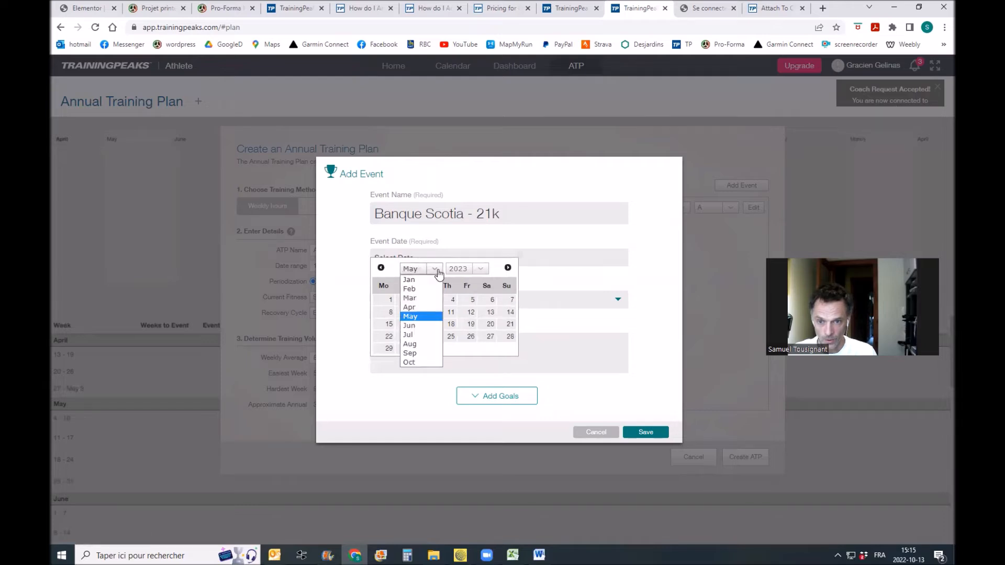
left_click(418, 307)
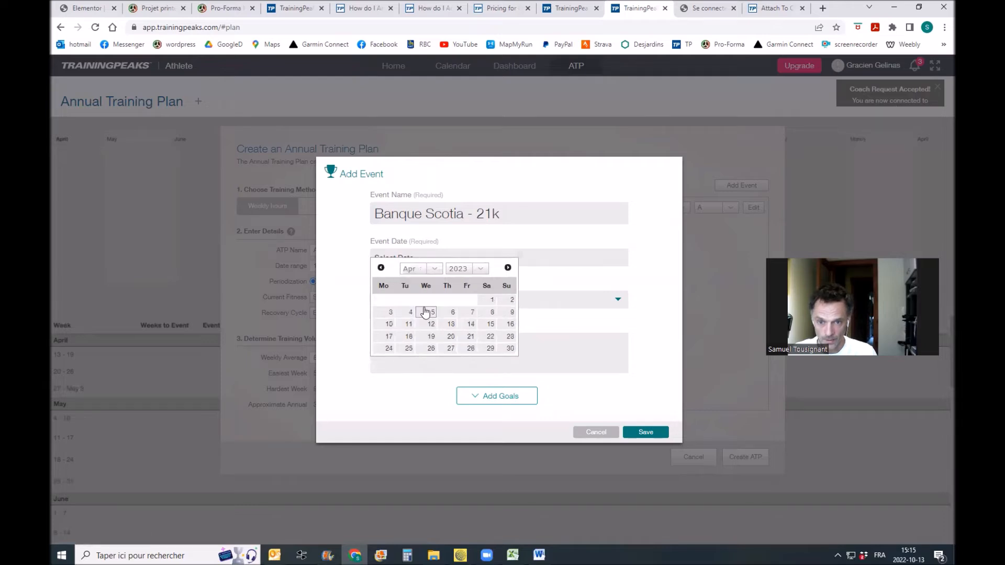
left_click(510, 338)
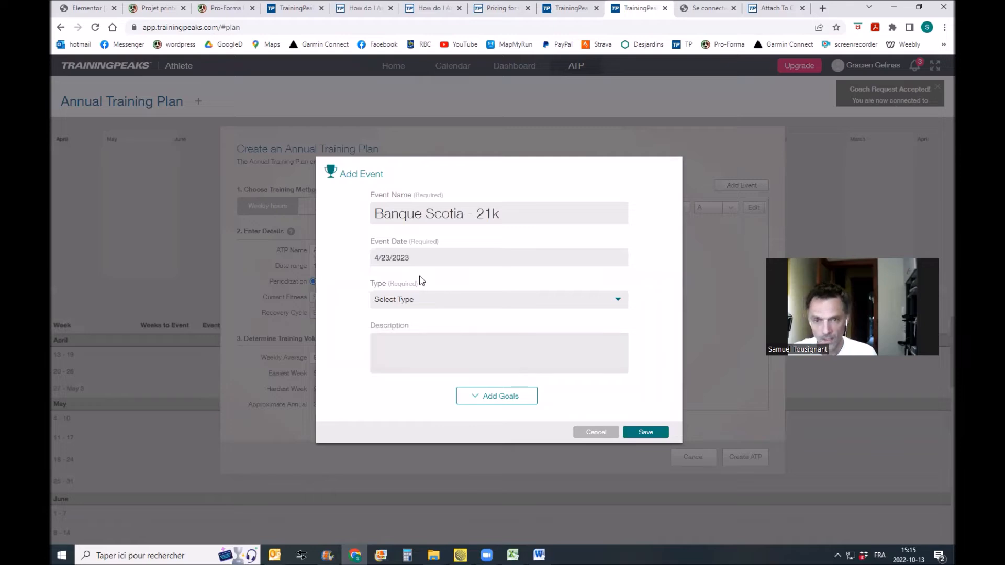
Set the Banque Scotia event's type to Road Running and its distance to Half Marathon.
left_click(558, 305)
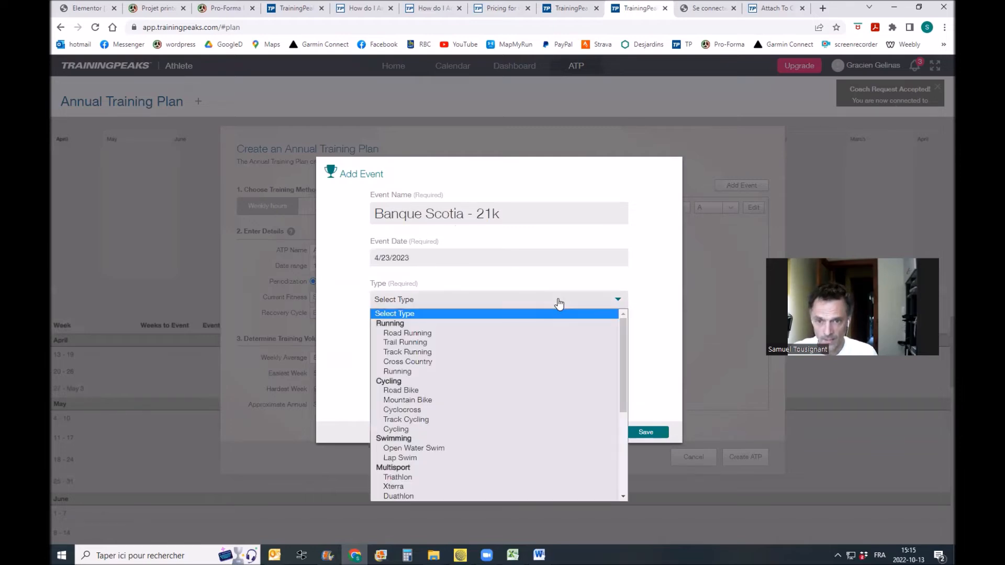
left_click(426, 332)
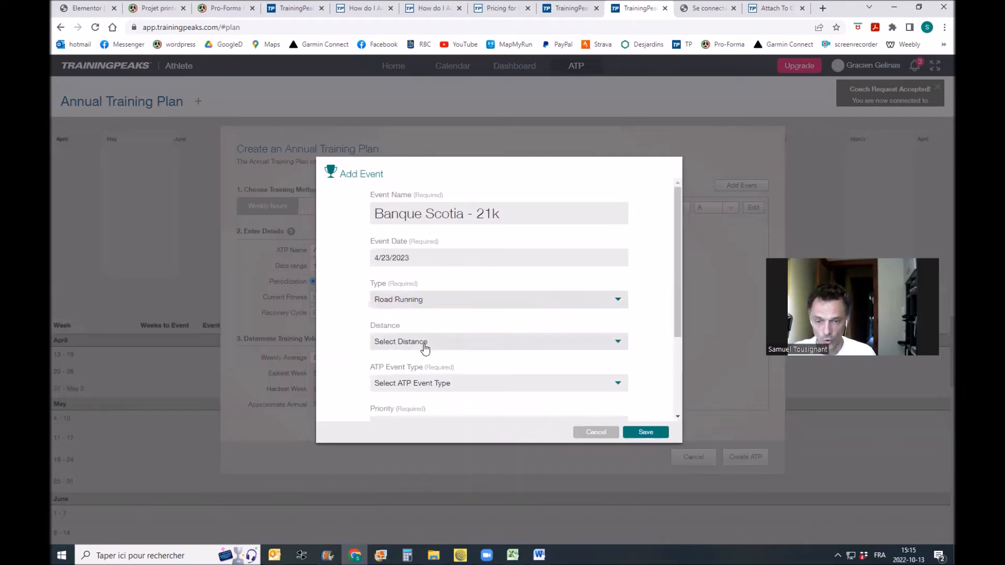
left_click(424, 345)
left_click(407, 385)
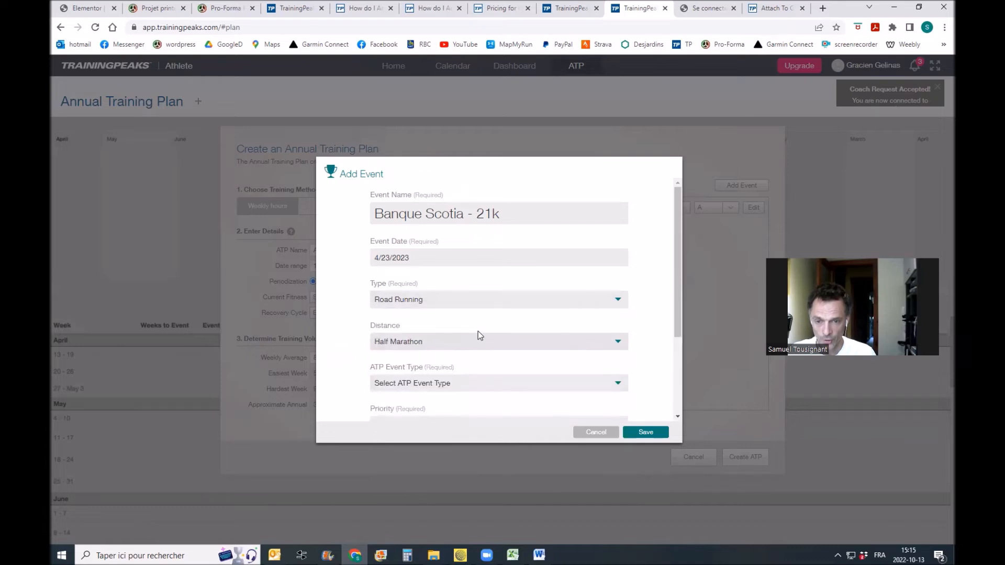
Set the Banque Scotia event's ATP event type to Run (1-2 hrs) and its priority to C.
scroll(479, 331, "down", 2)
left_click(440, 277)
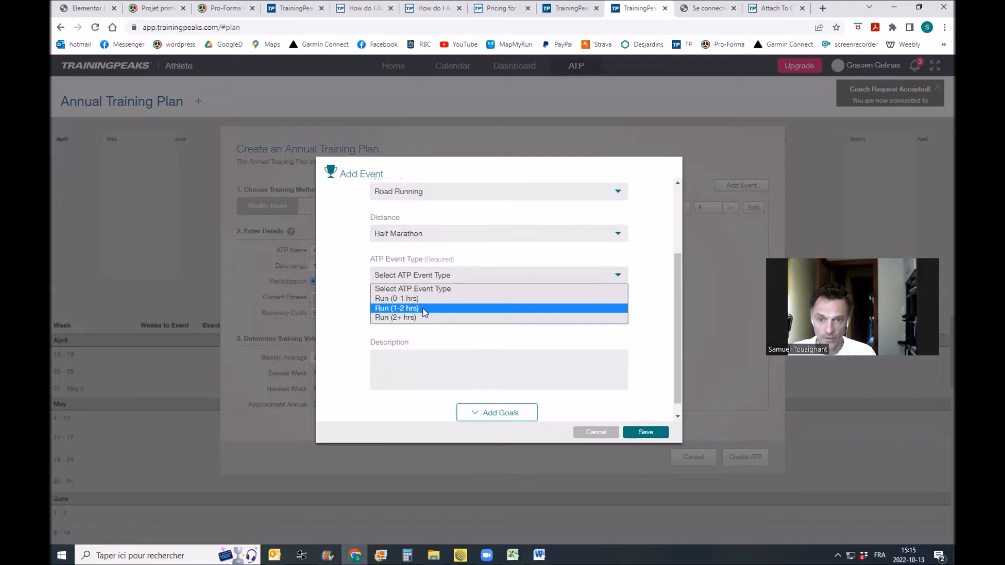
left_click(425, 309)
left_click(432, 317)
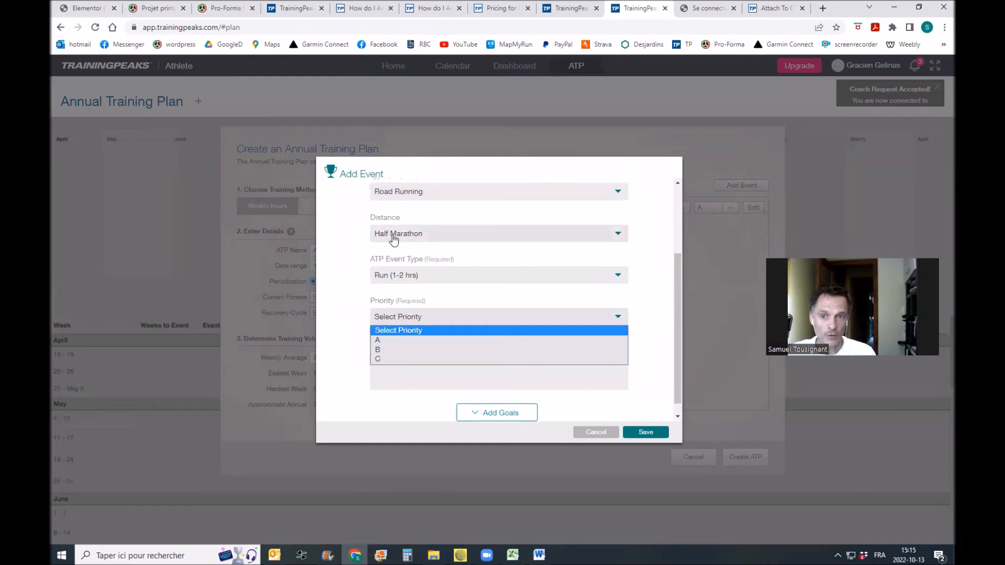
left_click(385, 358)
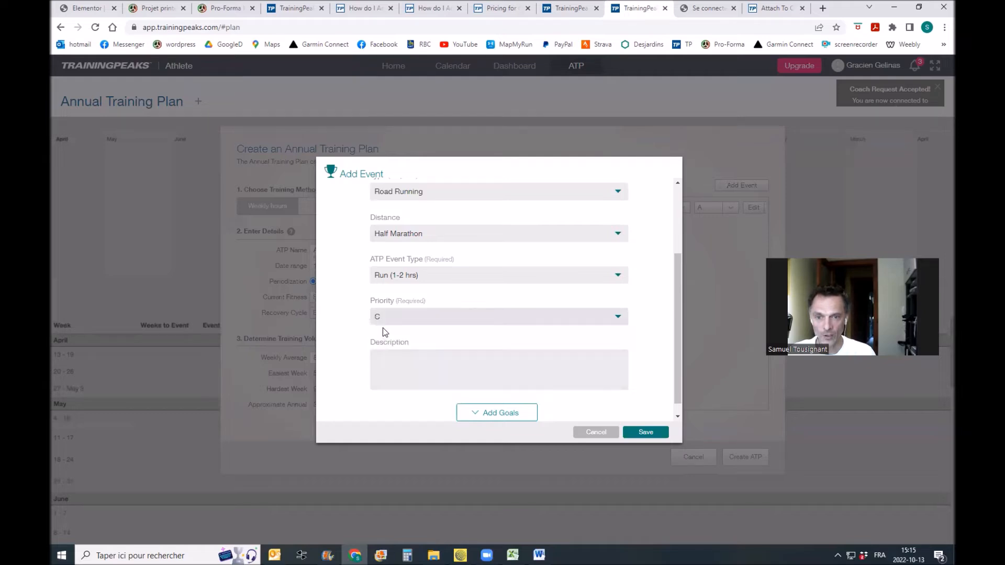
Enter the event description "Test pour mon marathon", then save the Banque Scotia event and close its summary.
scroll(415, 341, "down", 1)
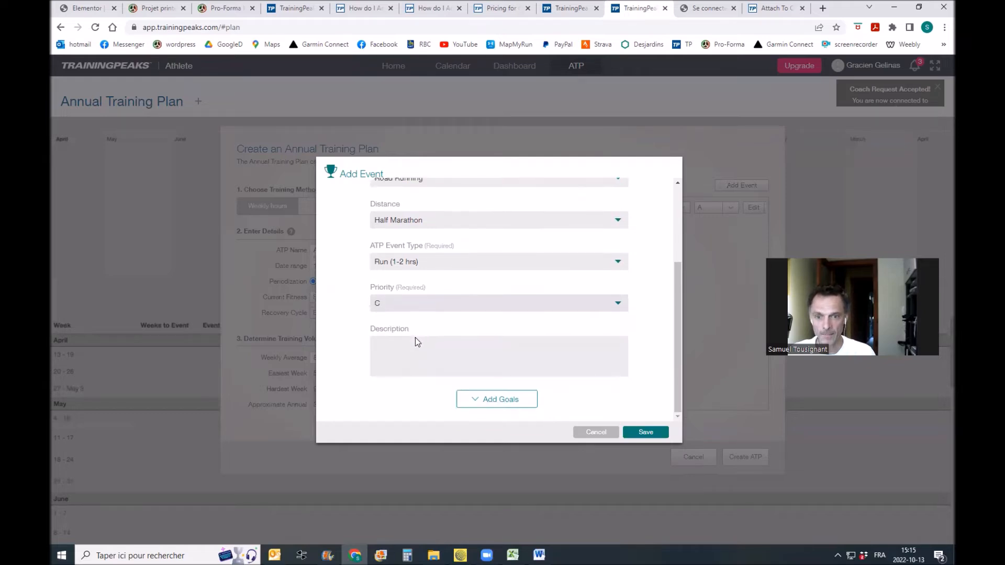
left_click(510, 401)
scroll(539, 382, "down", 1)
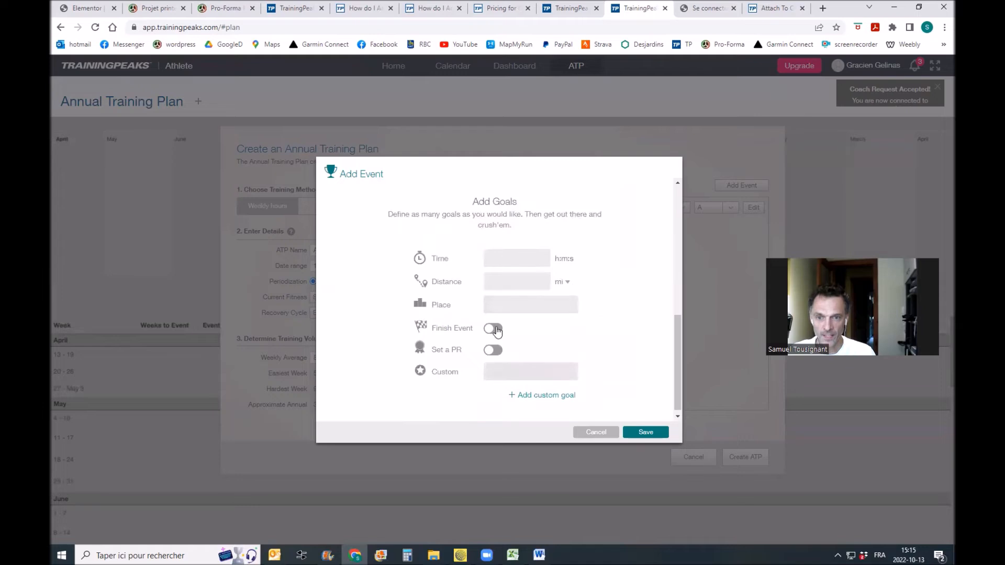
scroll(419, 281, "up", 3)
left_click(406, 313)
type("Test pour mon marathon")
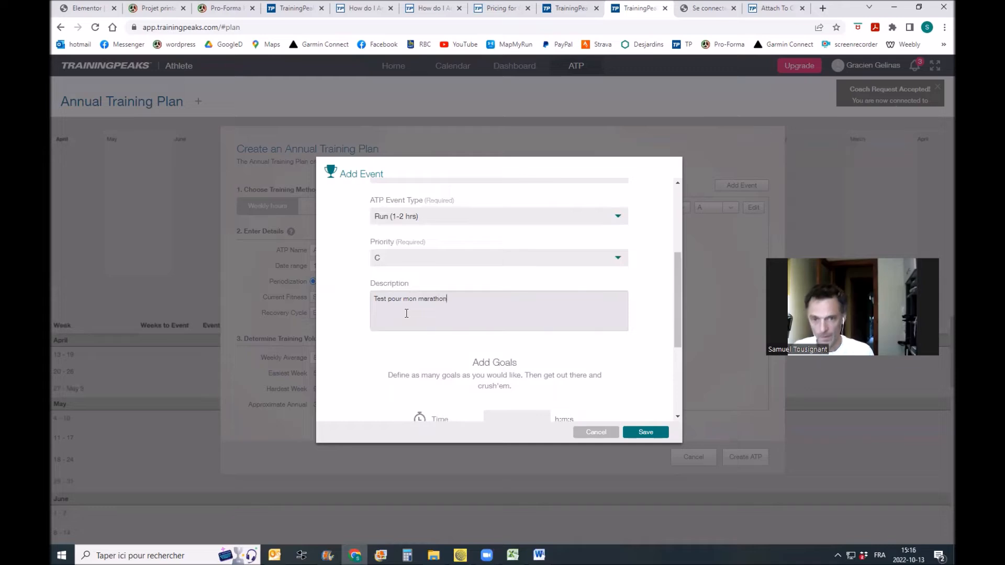
left_click(646, 432)
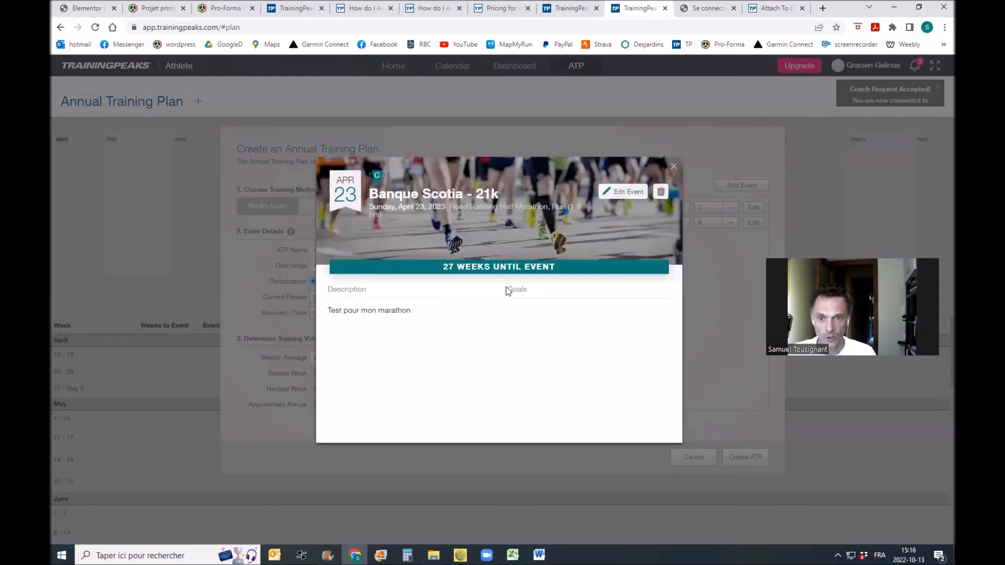
left_click(672, 167)
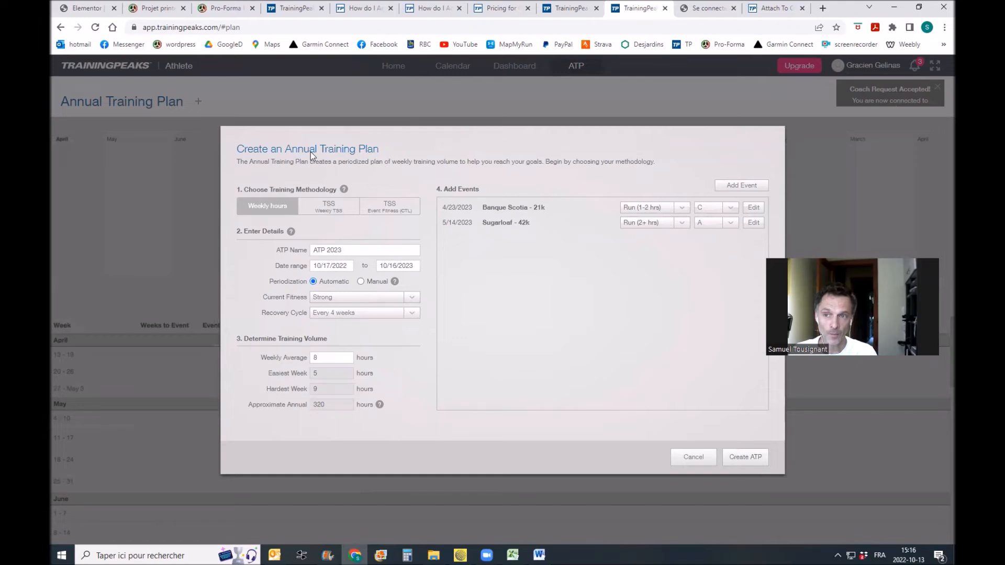
Create the annual training plan from the entered details, weekly volume and two events.
left_click(746, 460)
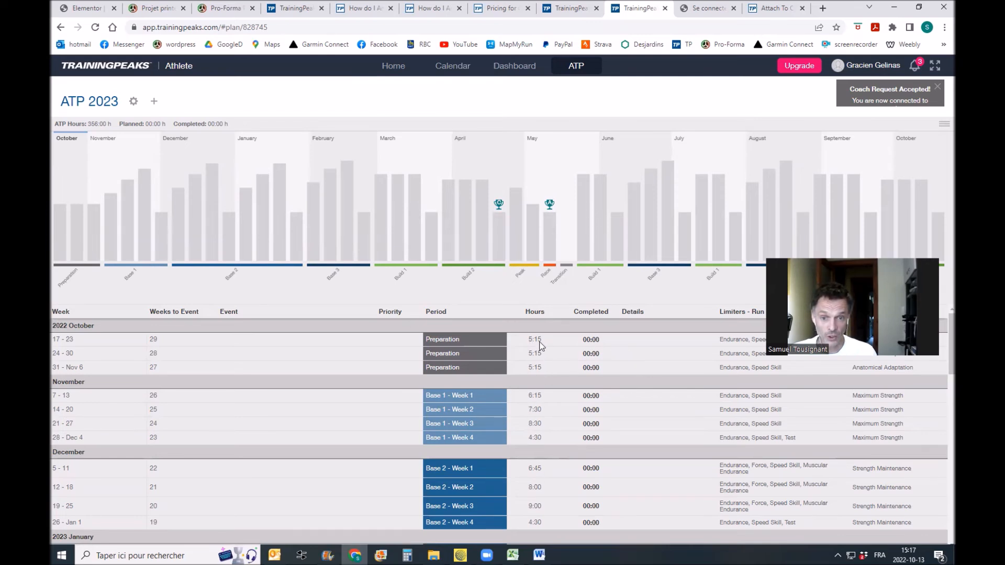
left_click(540, 369)
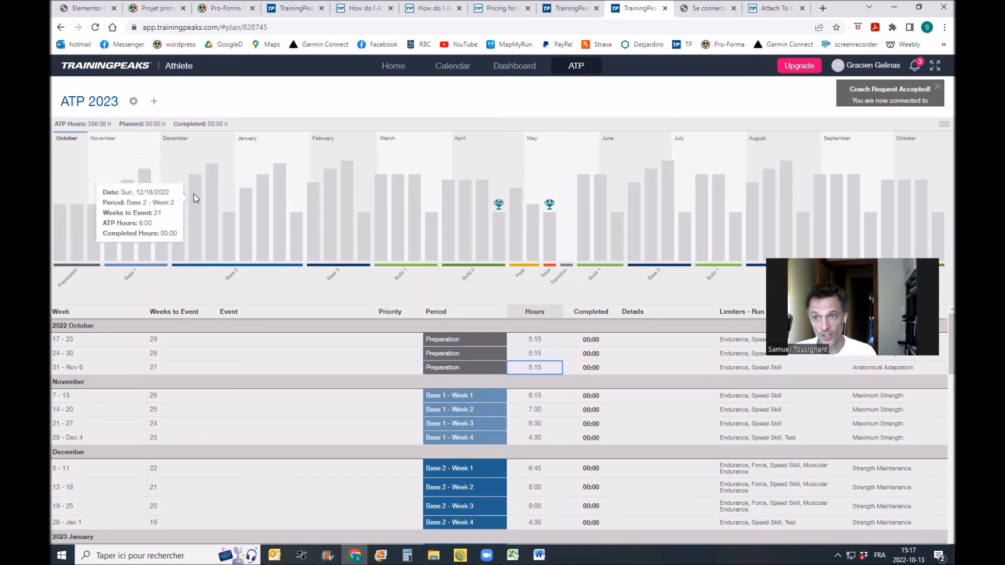
Edit the ATP 2023 settings to a weekly average of 6 hours, then save and recalculate the plan.
left_click(135, 102)
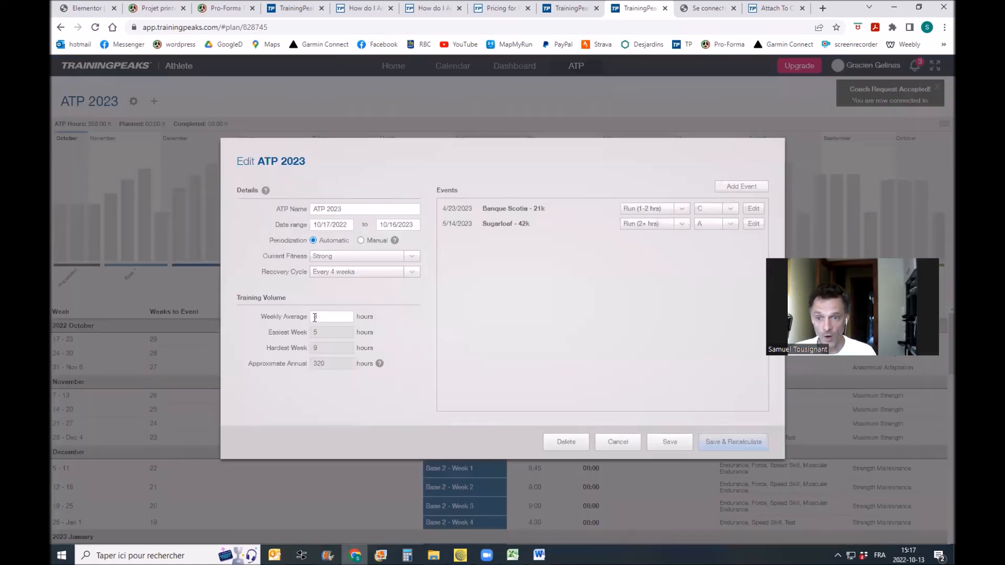
double_click(331, 316)
type("6")
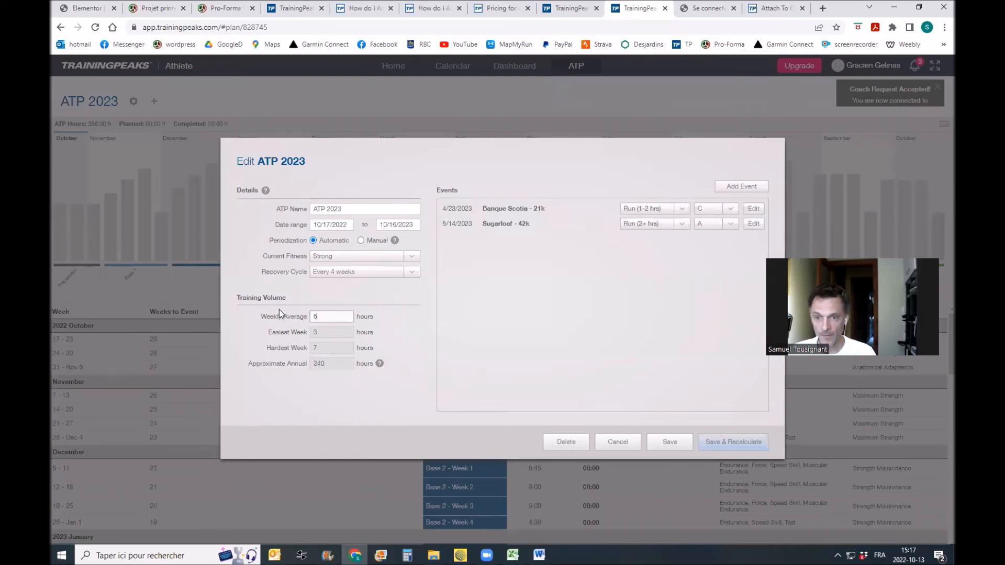
left_click(733, 445)
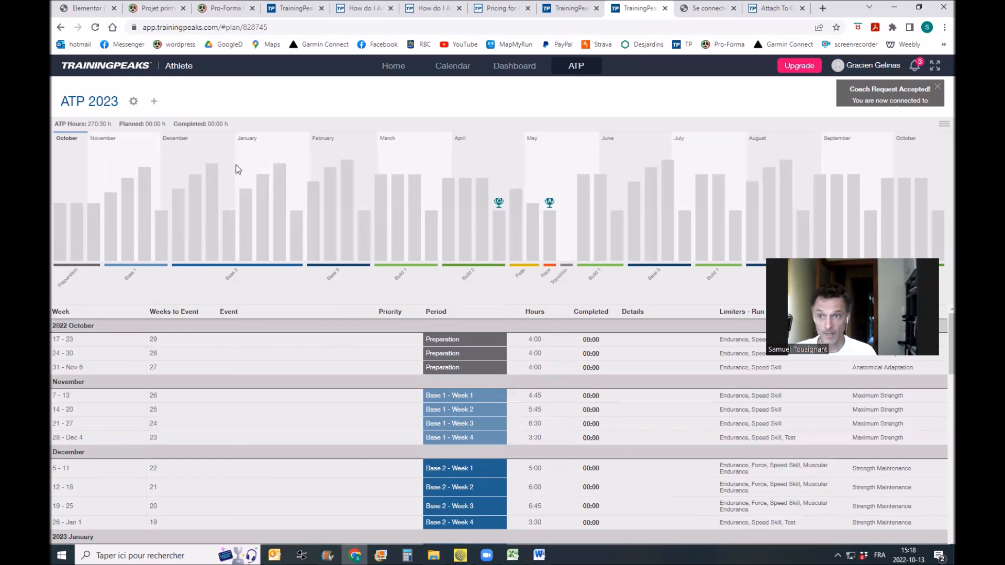
Set the ATP 2023 weekly average back to 8 hours, then save and recalculate the plan.
left_click(134, 103)
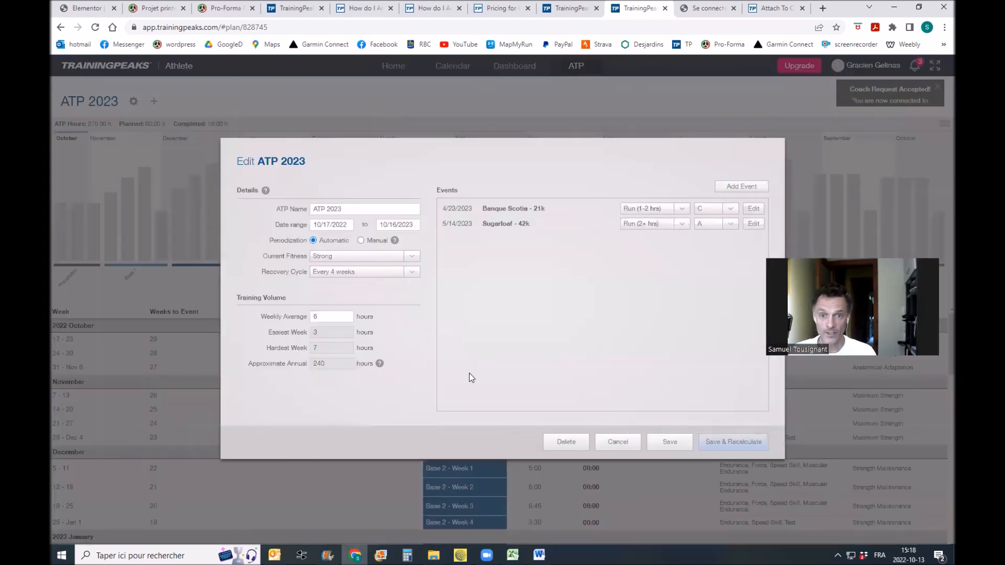
left_click(259, 310)
type("8")
left_click(729, 441)
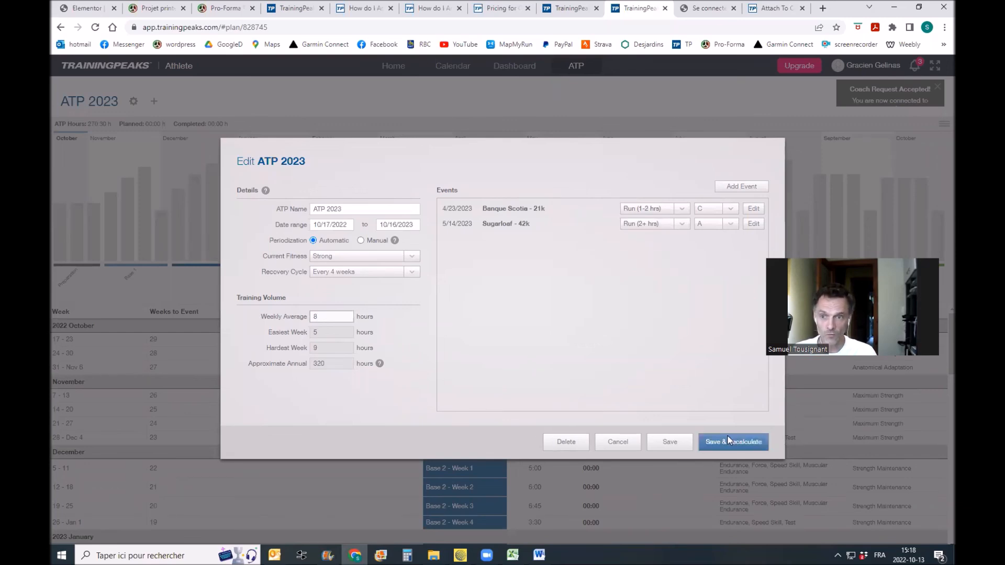